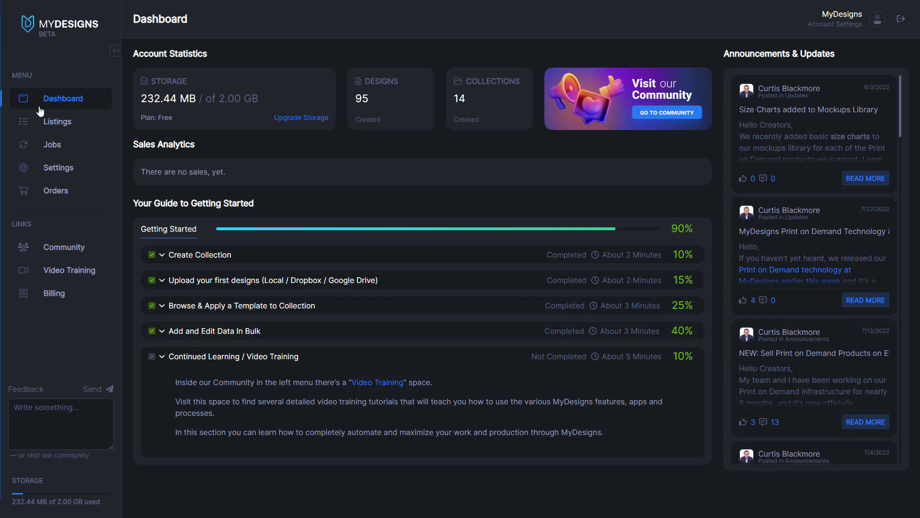
click(54, 127)
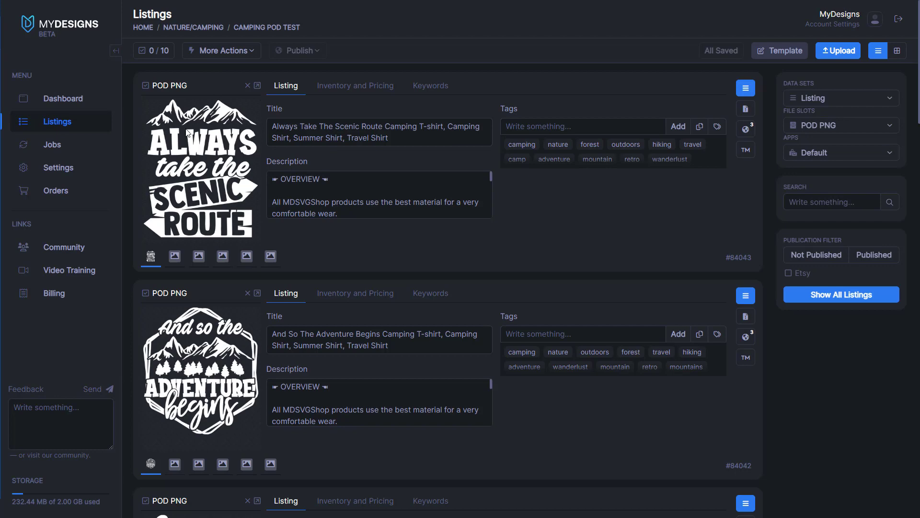
click(144, 28)
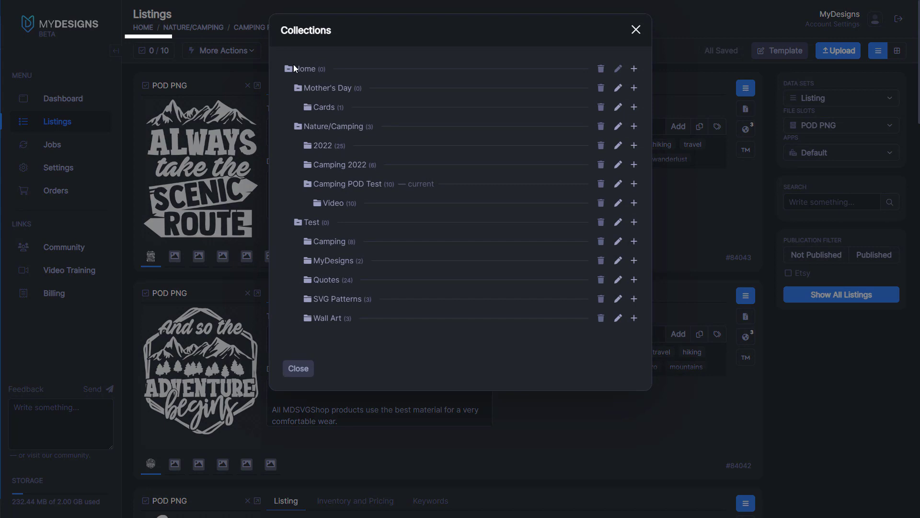
click(633, 70)
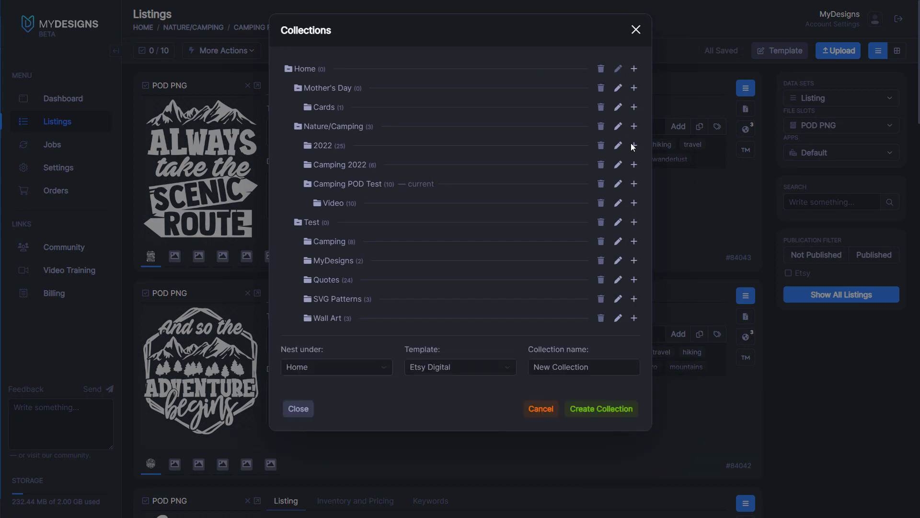
click(596, 372)
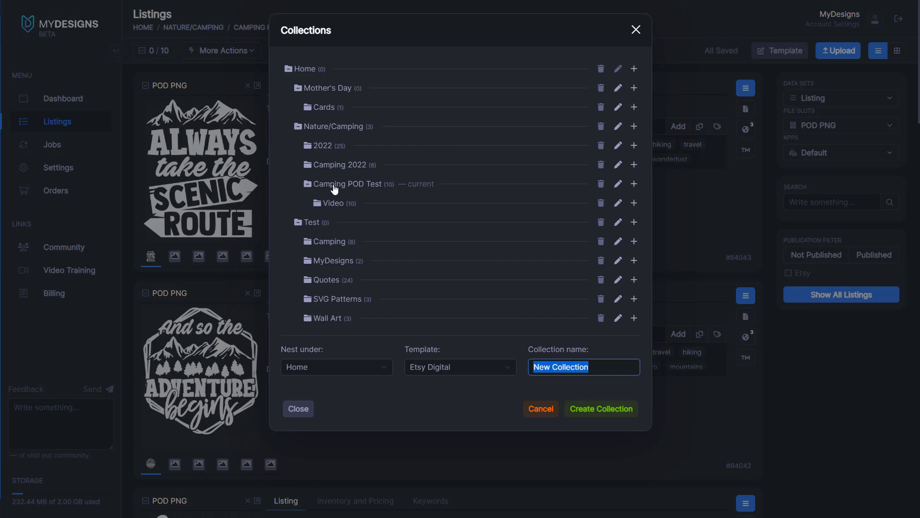
click(334, 186)
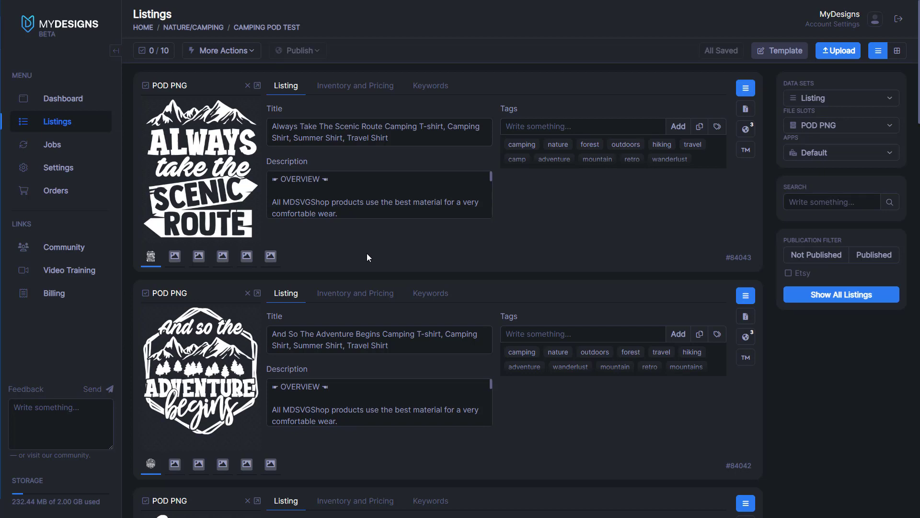
Select all ten listings with Ctrl+A so the counter reads 10 / 10
key(ctrl+a)
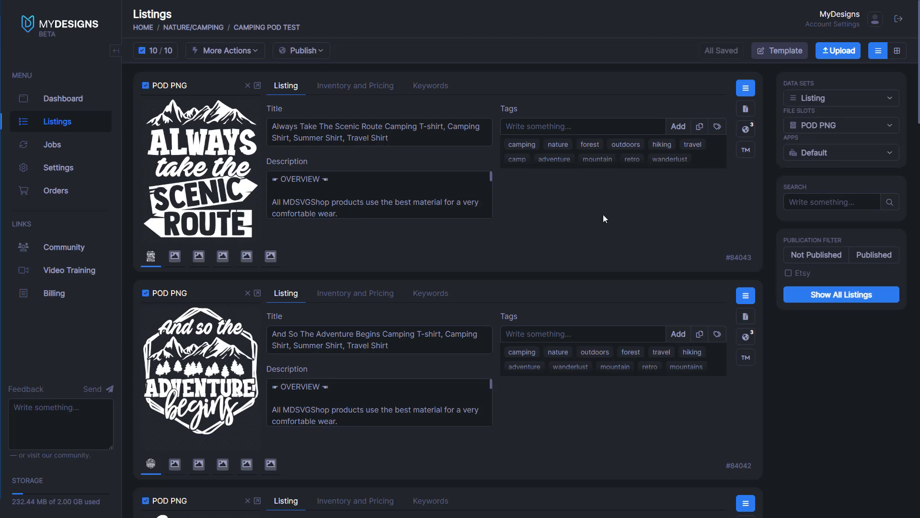
click(746, 110)
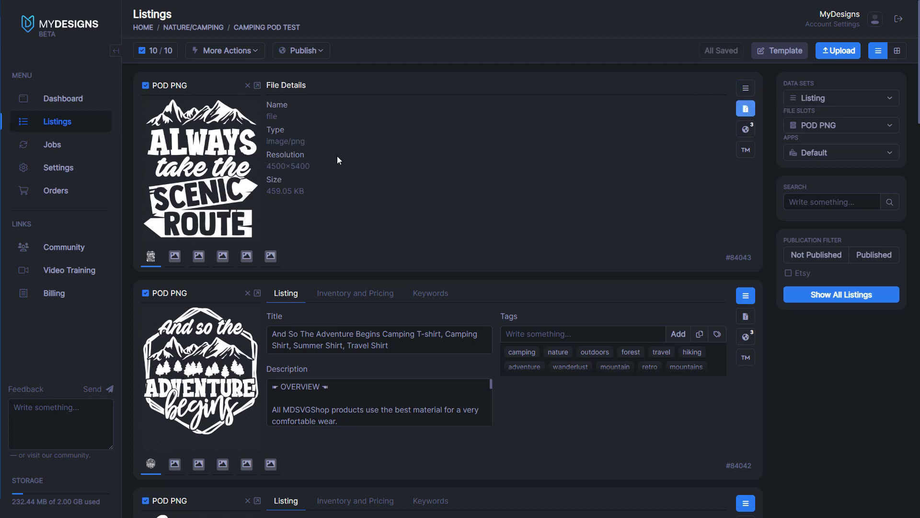
drag(337, 161, 271, 166)
click(745, 316)
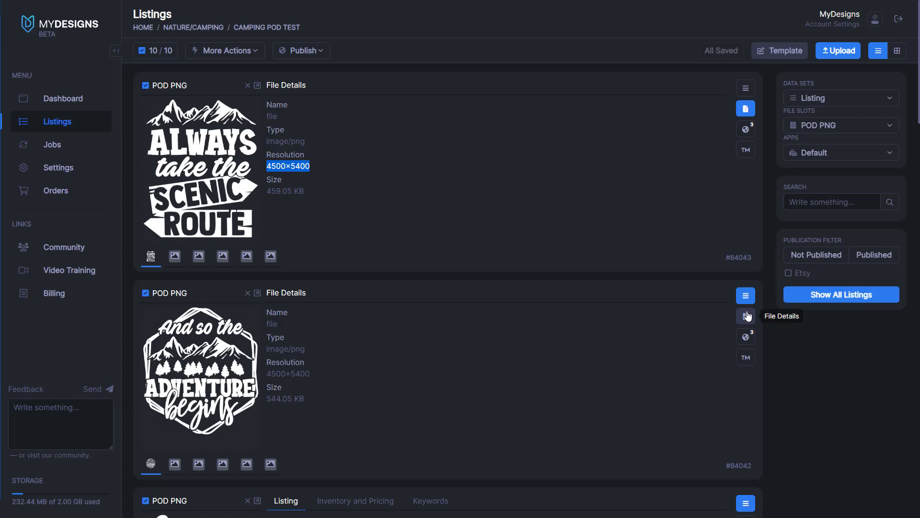
drag(329, 382, 269, 374)
click(310, 374)
click(354, 369)
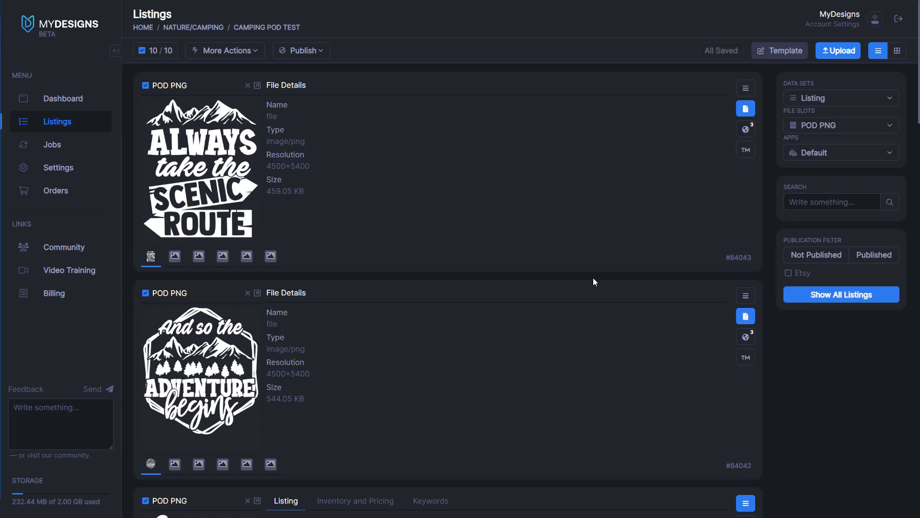
click(746, 88)
click(746, 295)
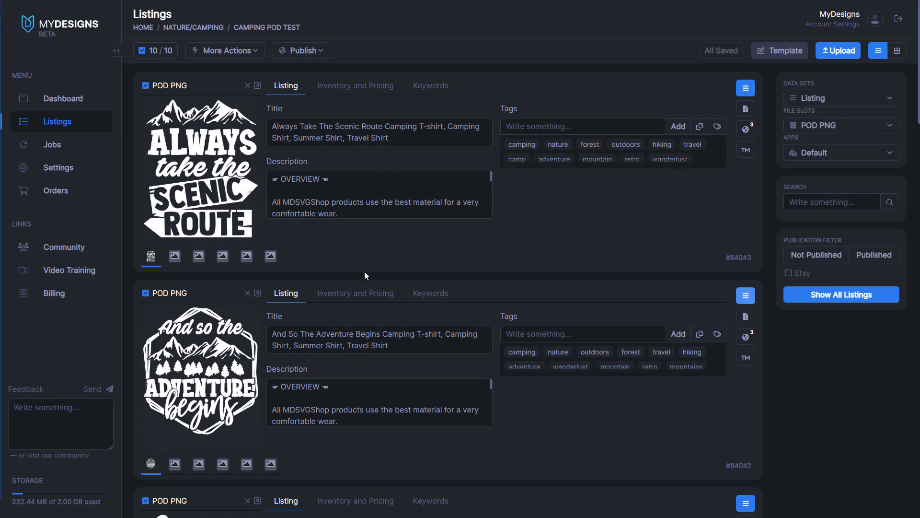
Clear the selection, reselect all ten listings and bring up the More Actions list
click(152, 51)
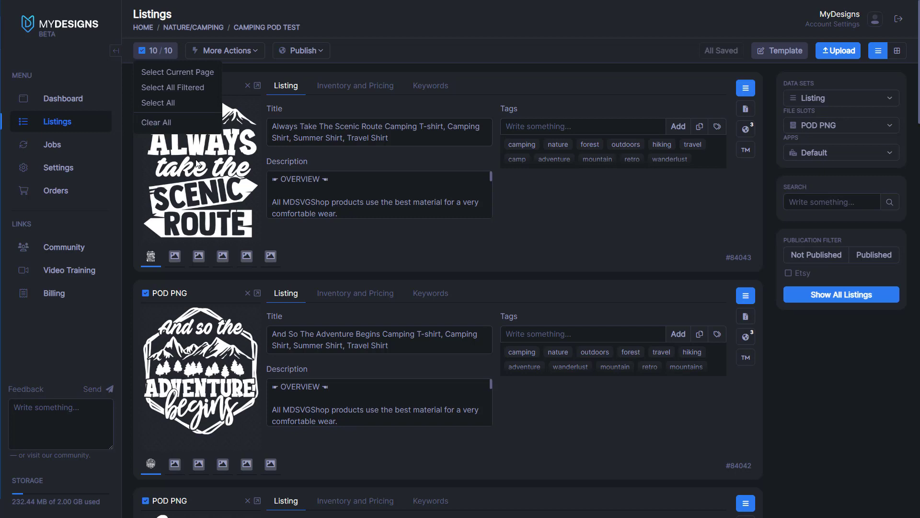
click(158, 123)
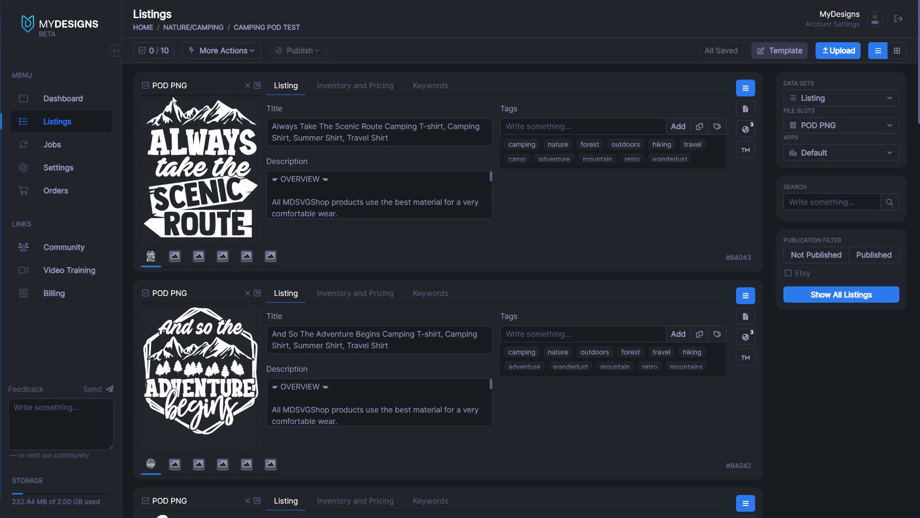
click(153, 59)
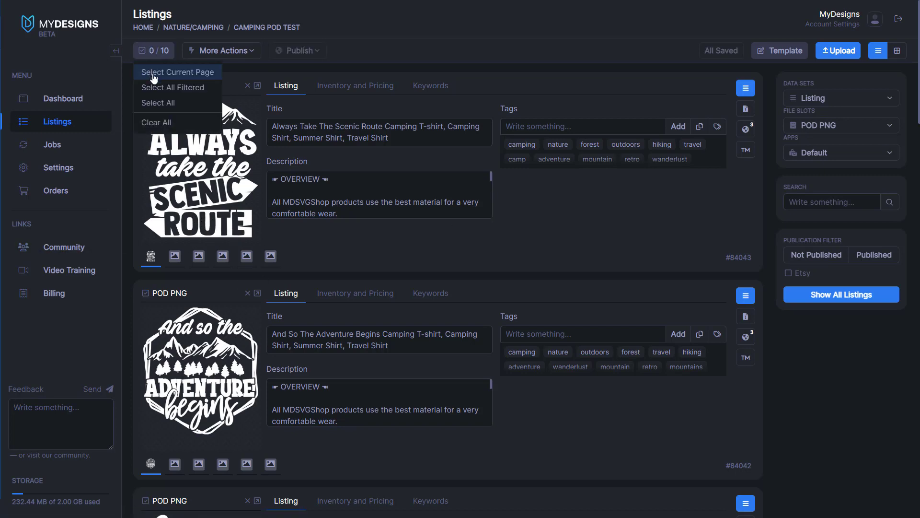
click(153, 104)
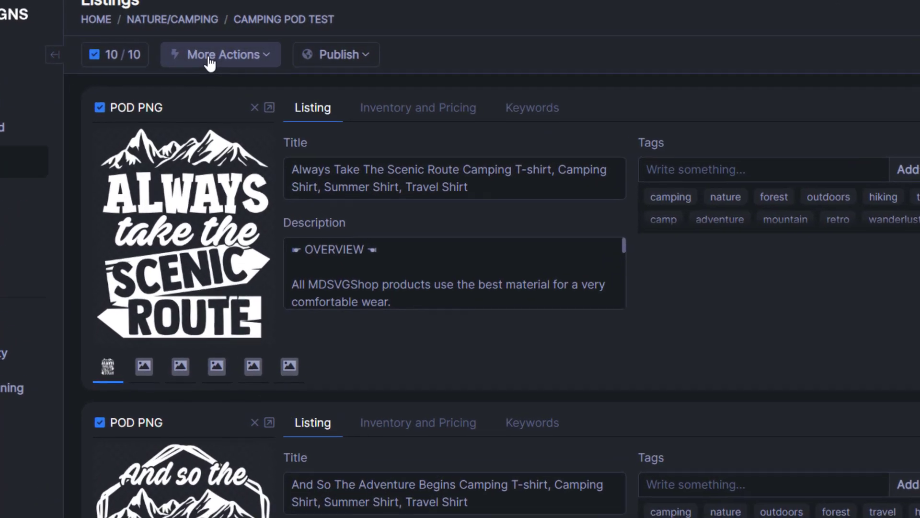
click(218, 55)
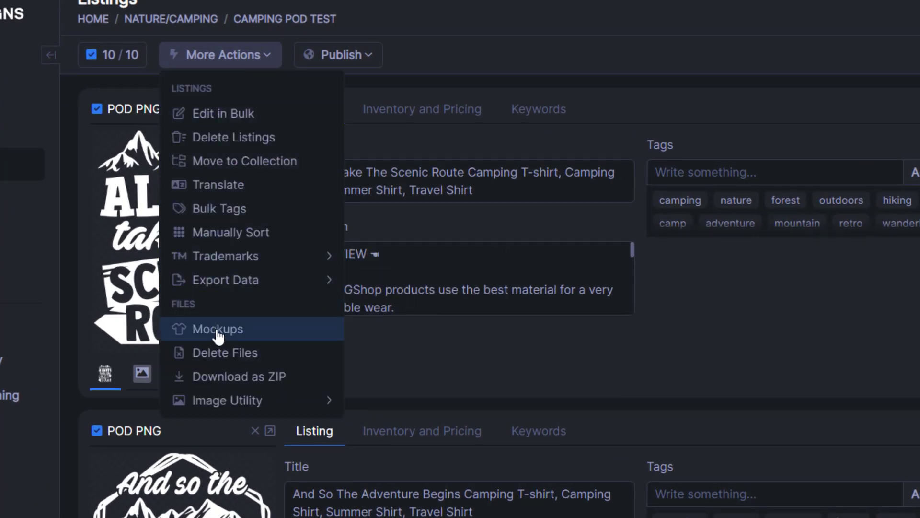
Start a Mockups job filtered to Clothing using BELLA_3001_BLACK_APPAREL_MOCKUP RLT
click(194, 331)
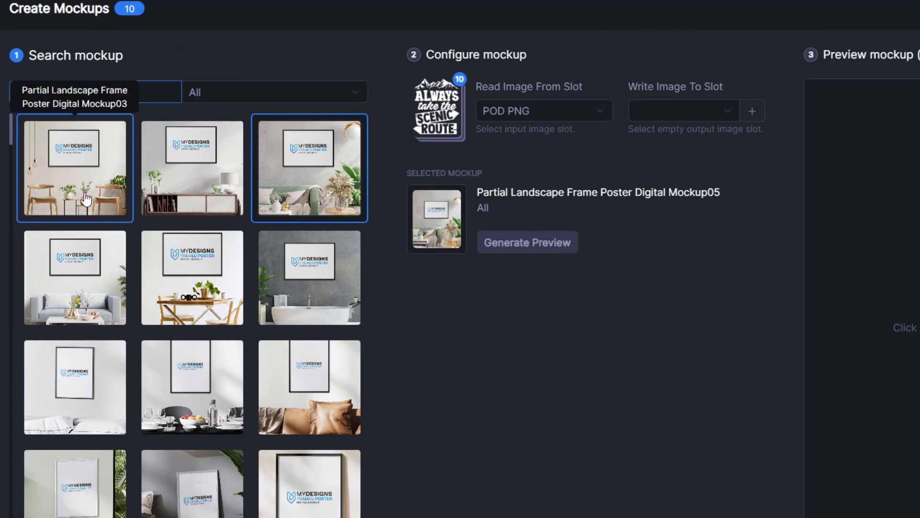
click(318, 91)
click(214, 190)
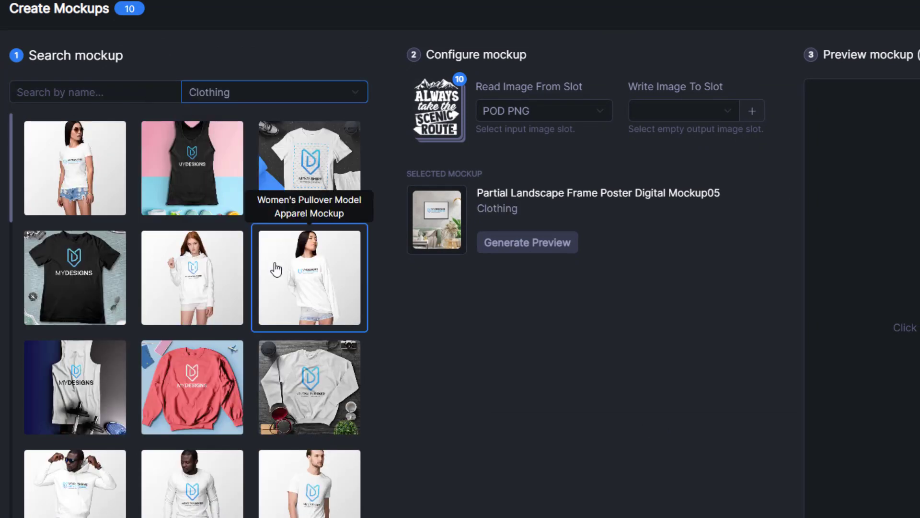
scroll(269, 273, down, 6)
scroll(269, 302, down, 10)
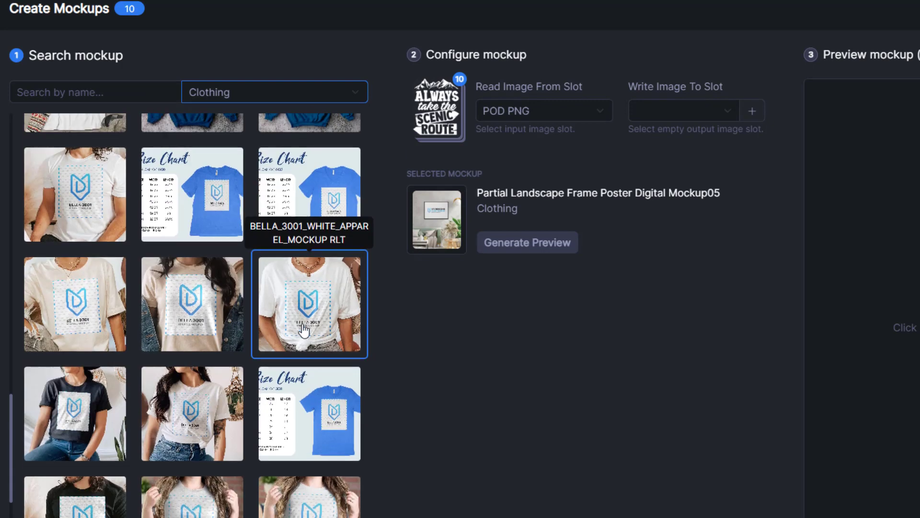
scroll(195, 376, down, 5)
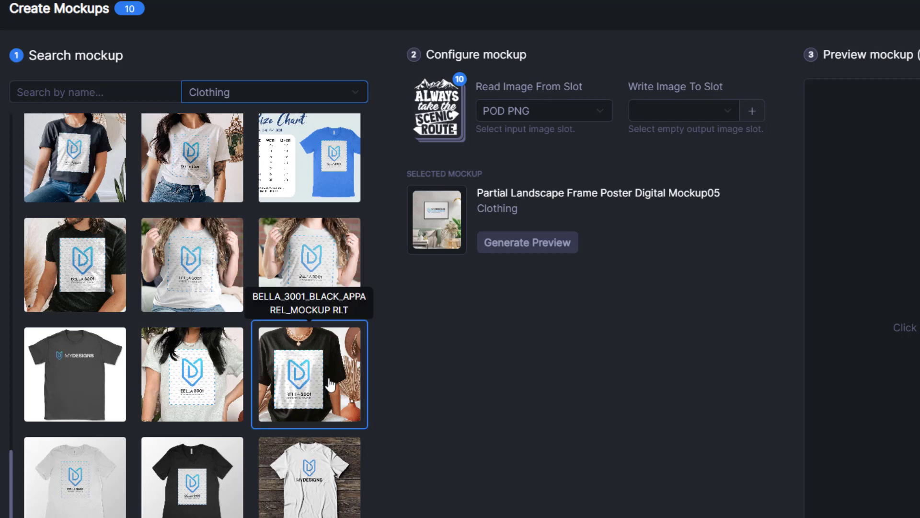
click(365, 381)
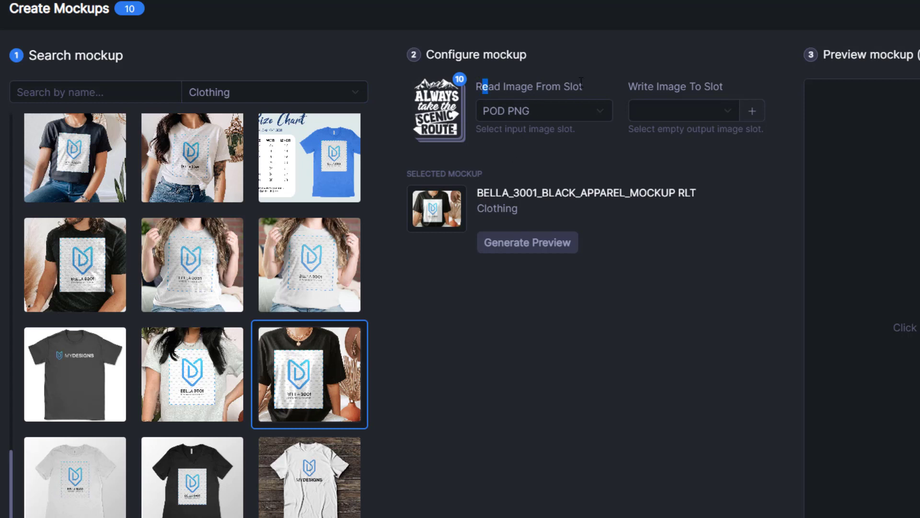
Read from POD PNG, write to Mockup 1, and generate the Scenic Route preview
click(527, 111)
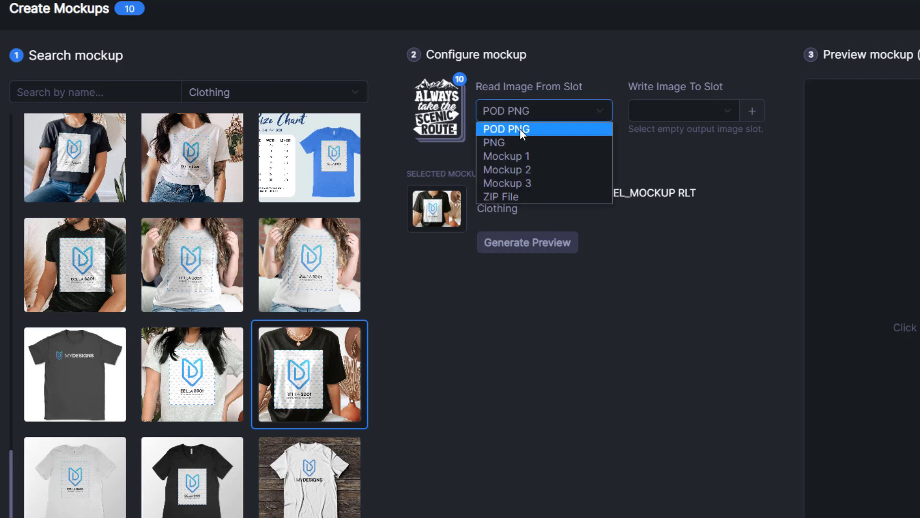
click(518, 128)
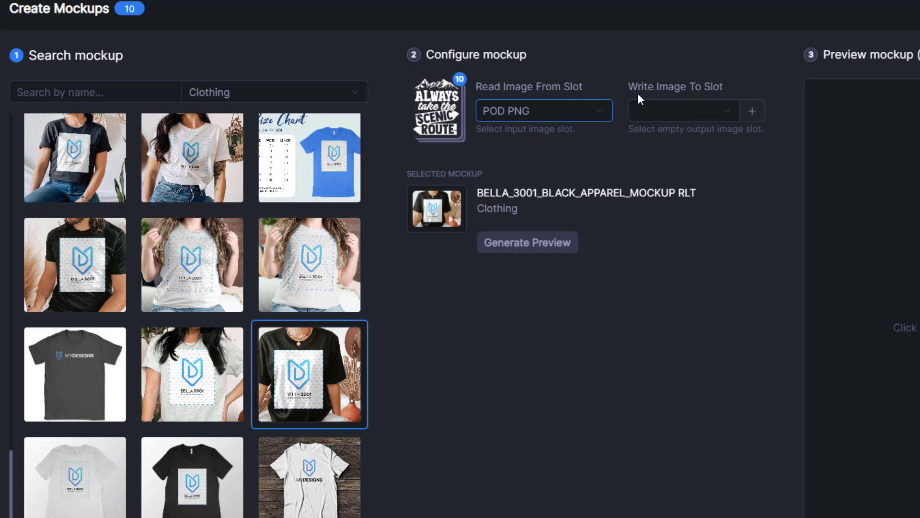
click(692, 110)
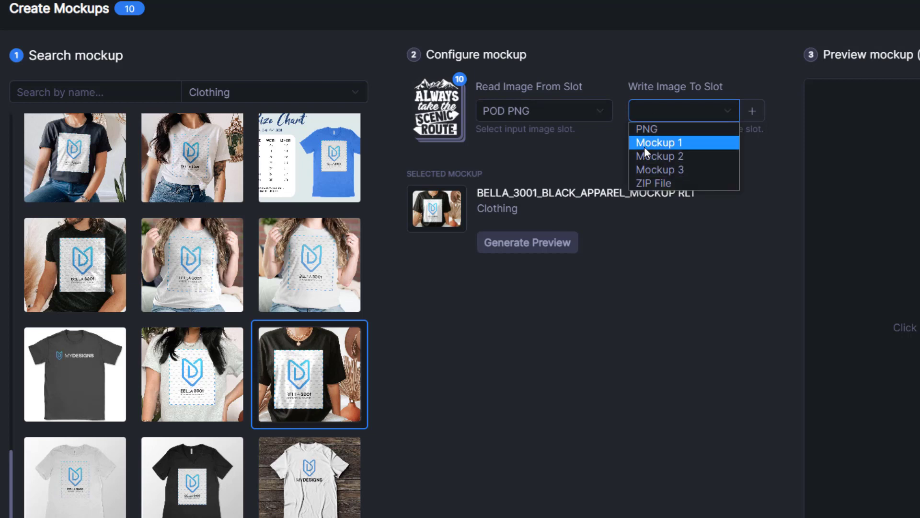
click(662, 146)
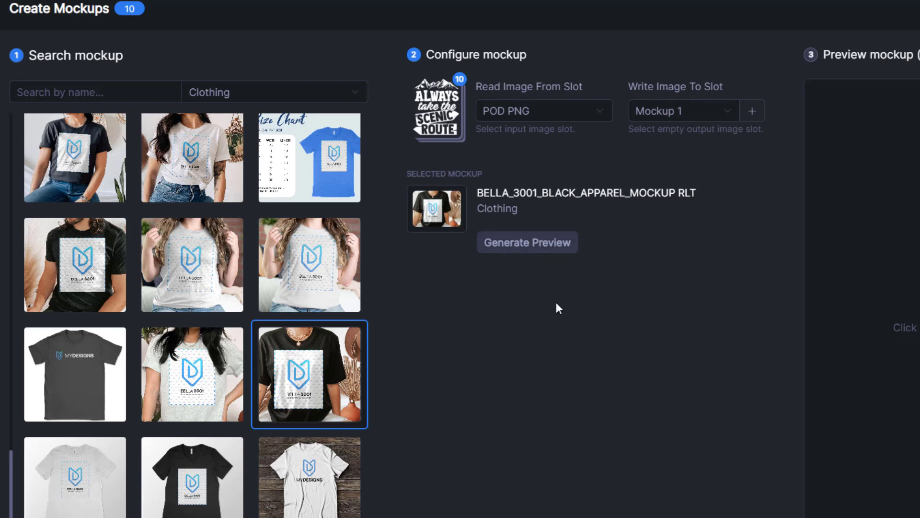
click(538, 242)
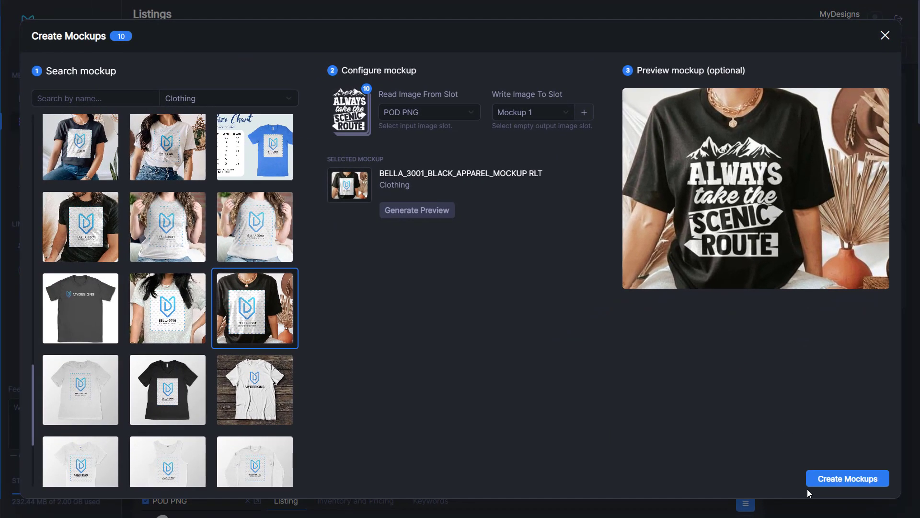
Create the black shirt mockups for all ten listings and review Mockup 1 in grid view
click(836, 478)
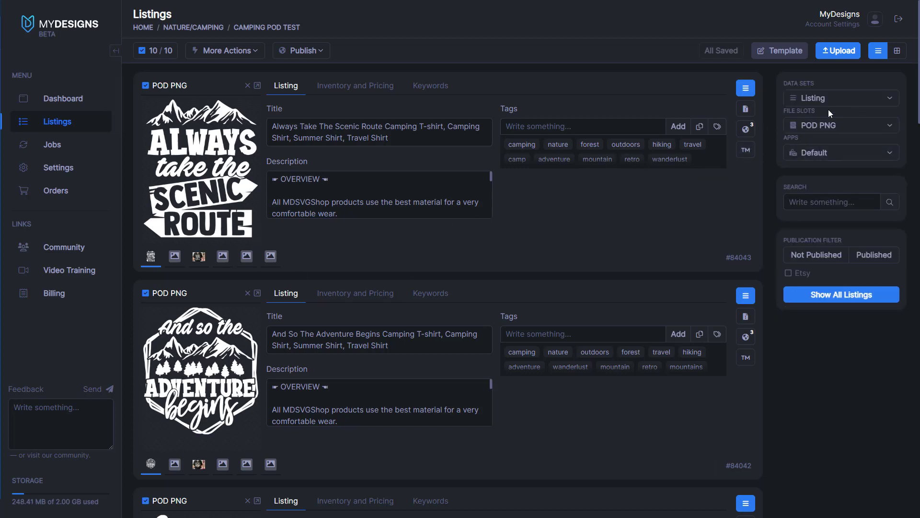
click(838, 126)
click(821, 181)
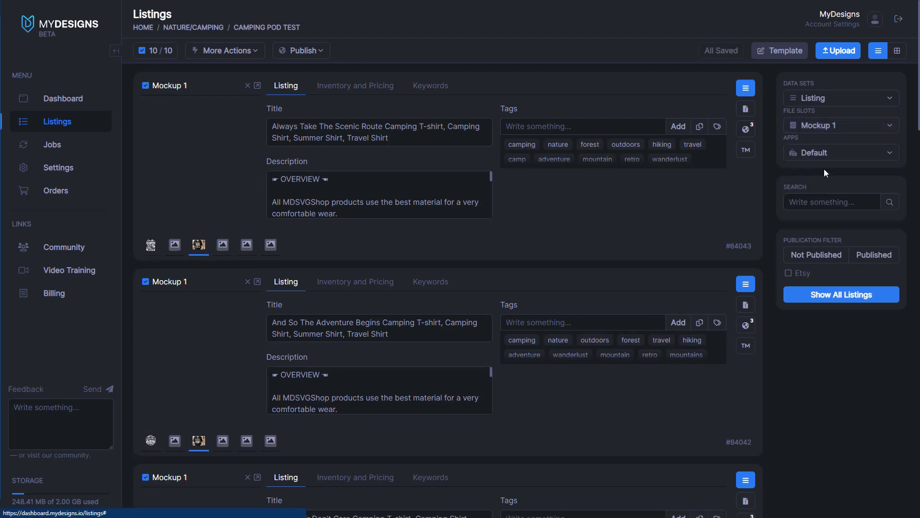
click(897, 54)
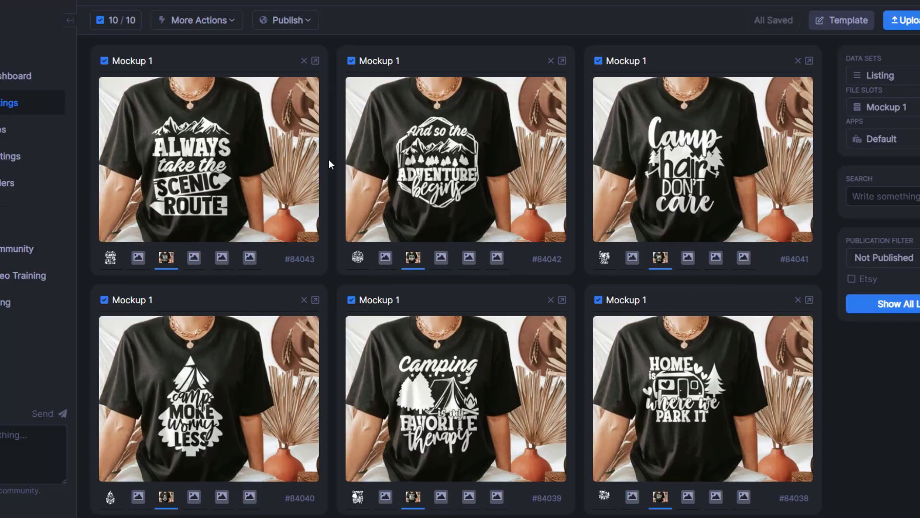
scroll(345, 178, down, 5)
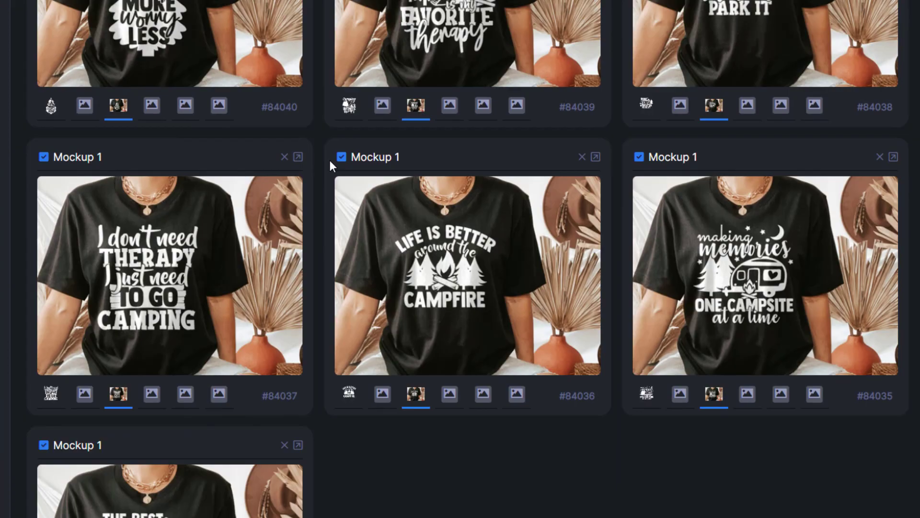
scroll(329, 160, down, 3)
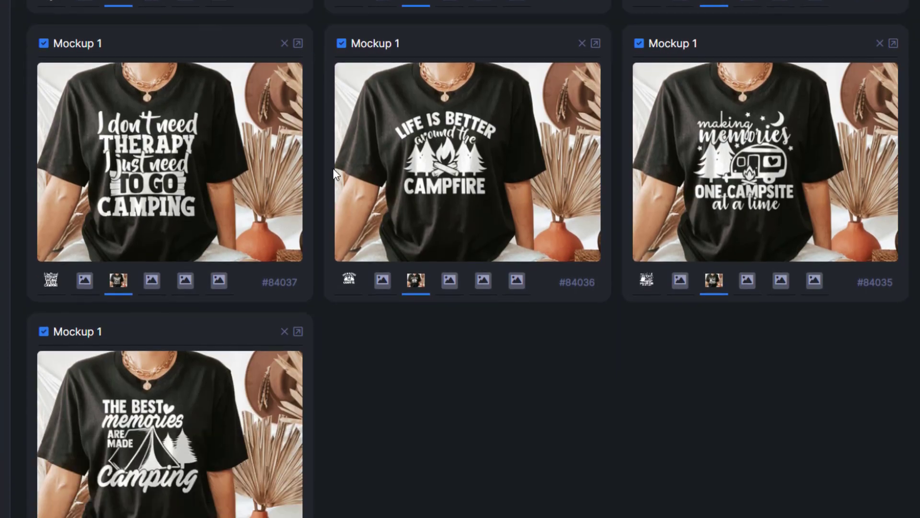
scroll(432, 389, up, 10)
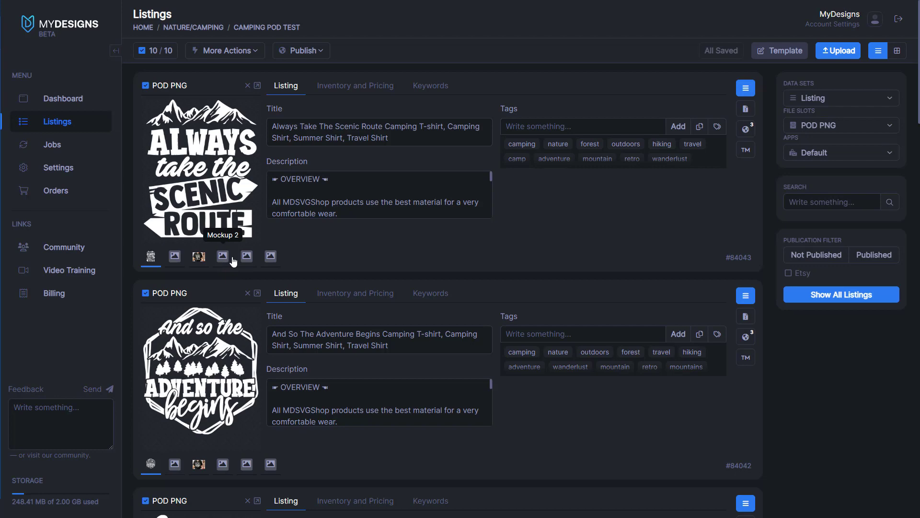
Start a second Clothing mockup job writing to Mockup 2 with BELLA_3001_SIZE_CHART
click(253, 54)
click(223, 227)
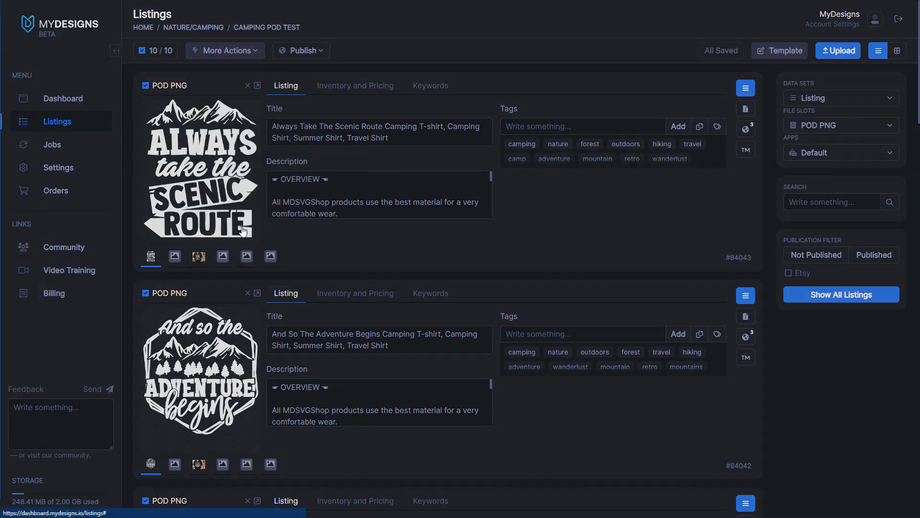
click(223, 99)
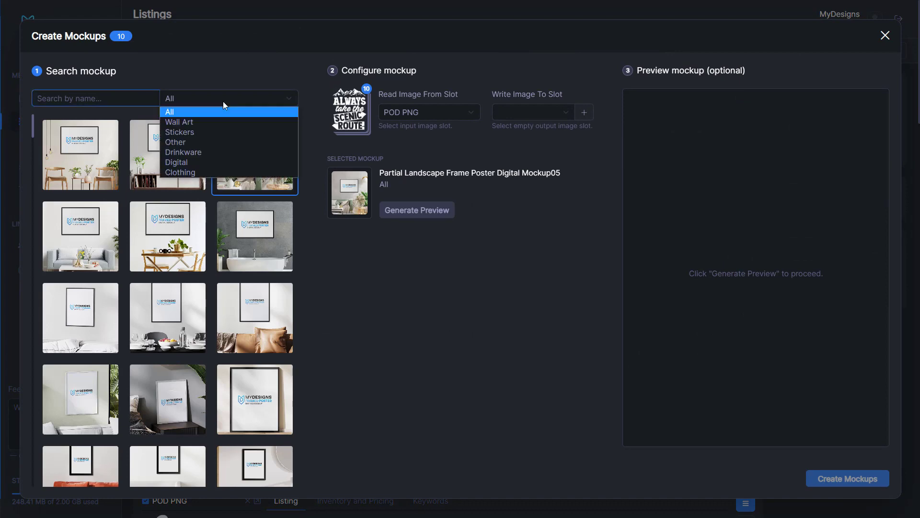
click(194, 174)
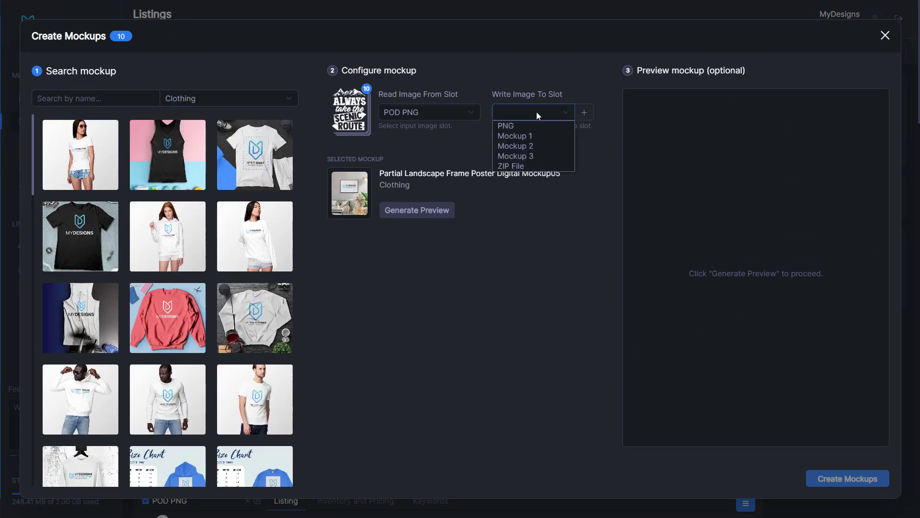
click(527, 145)
scroll(254, 257, down, 9)
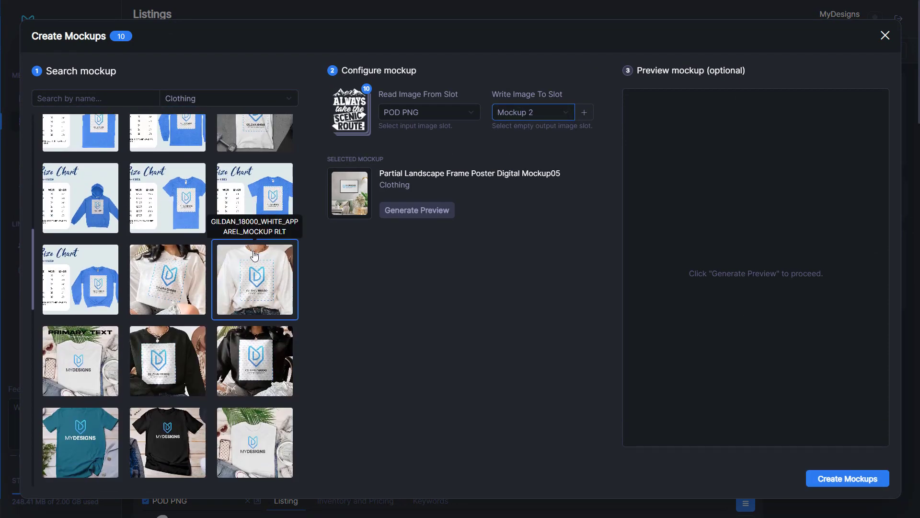
scroll(255, 256, down, 10)
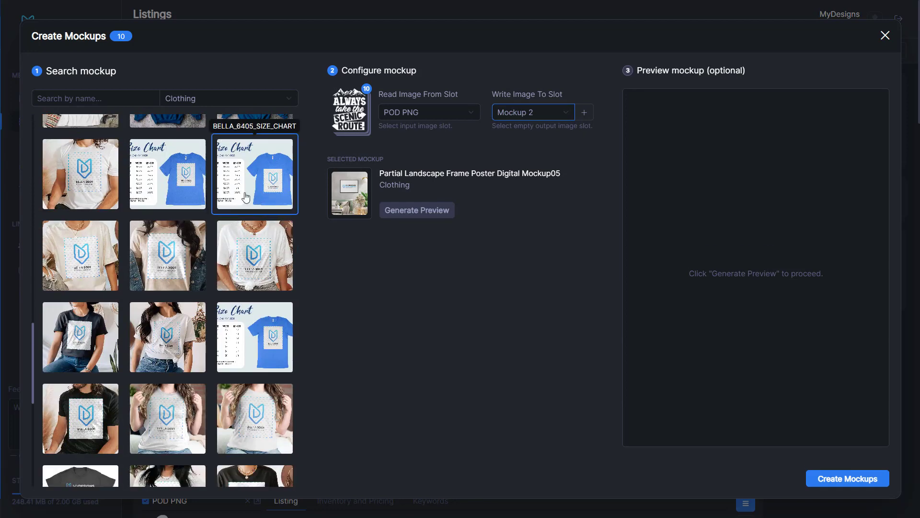
scroll(249, 187, down, 3)
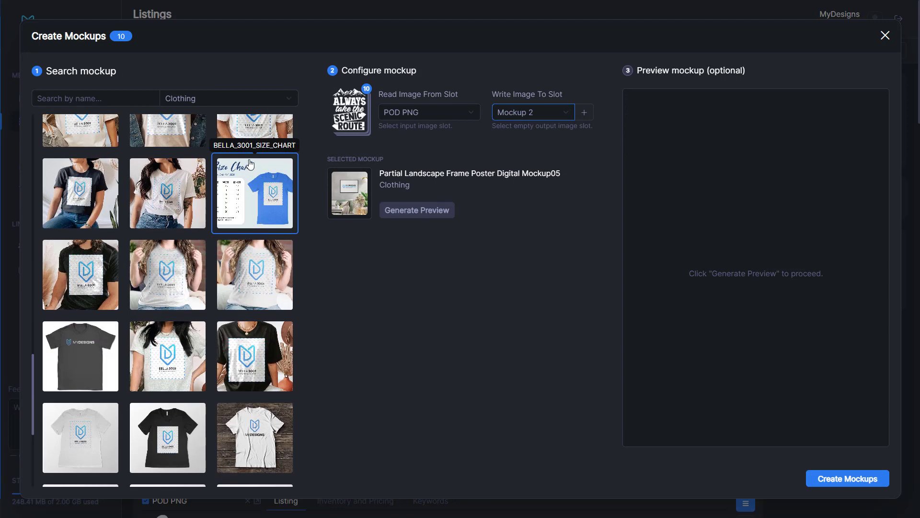
click(269, 194)
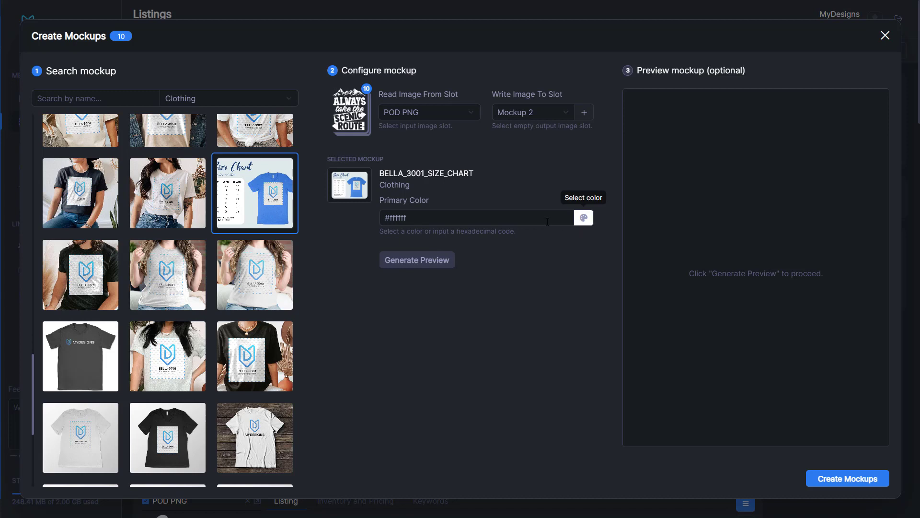
Make the size-chart shirt black (#000000), preview it, and create mockups for all ten designs
click(582, 218)
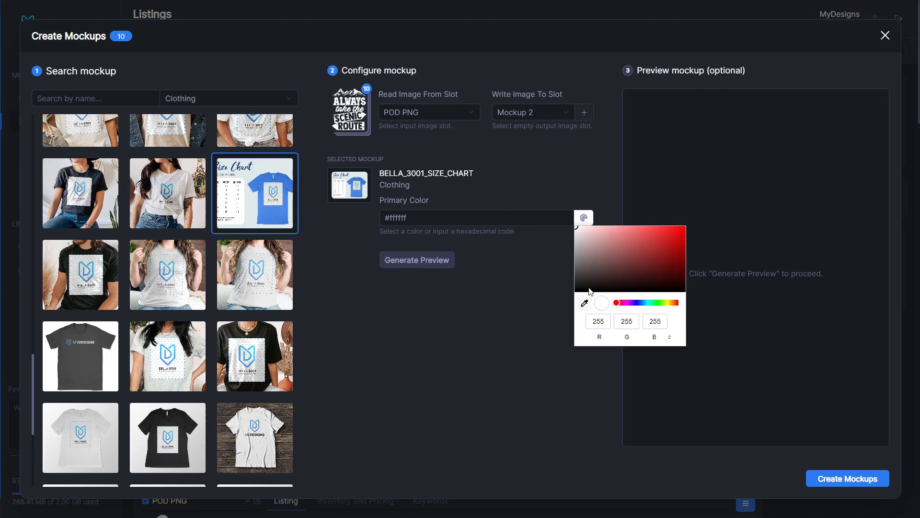
drag(584, 289, 574, 293)
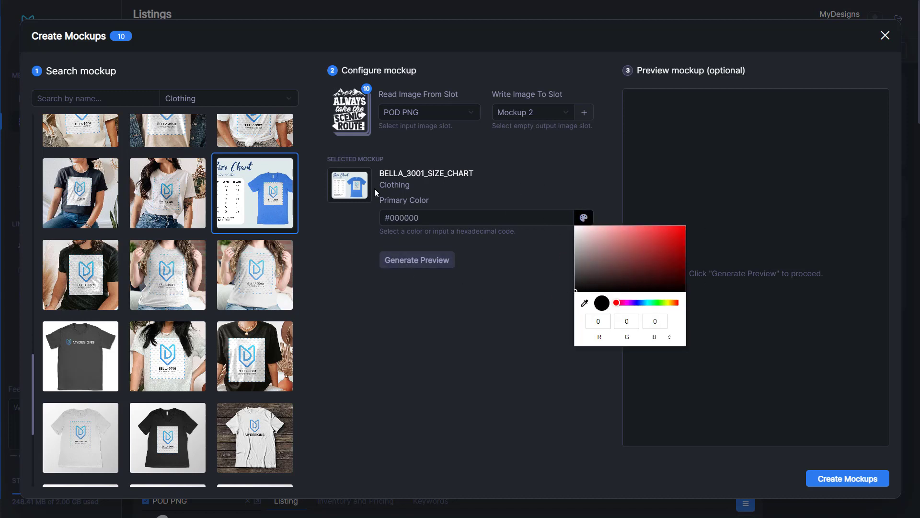
click(426, 263)
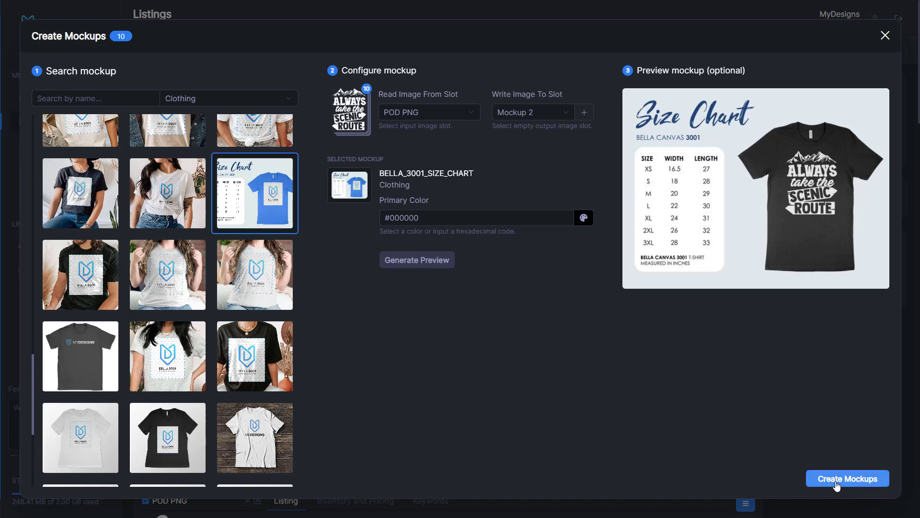
click(837, 479)
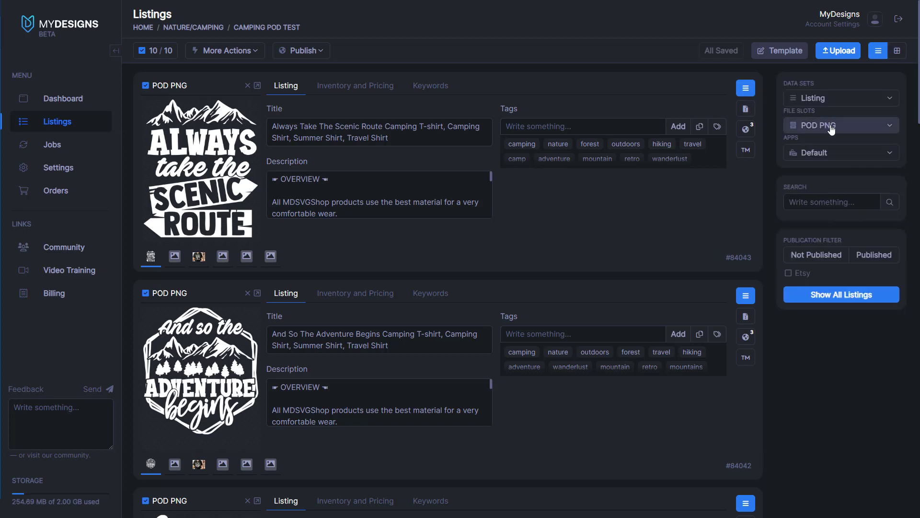
Display the Mockup 2 slot in grid view and scroll through the size-chart mockups
click(836, 126)
click(818, 193)
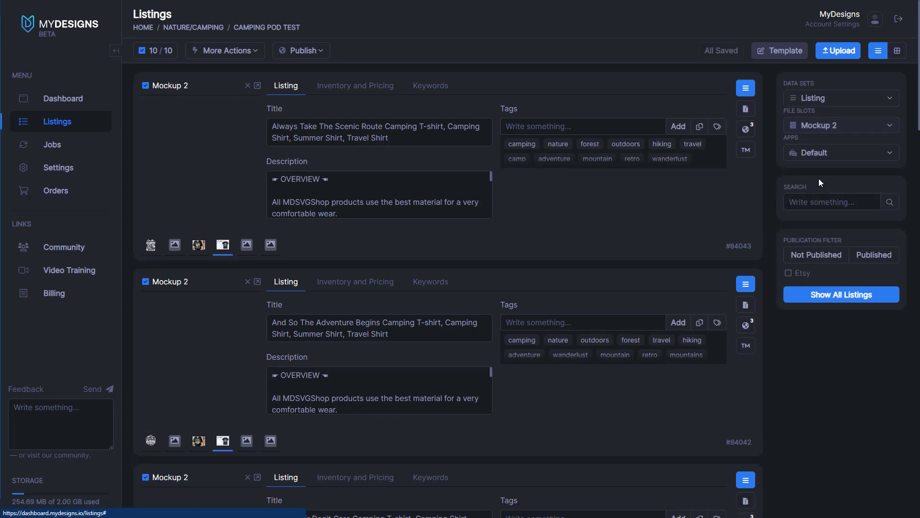
click(900, 51)
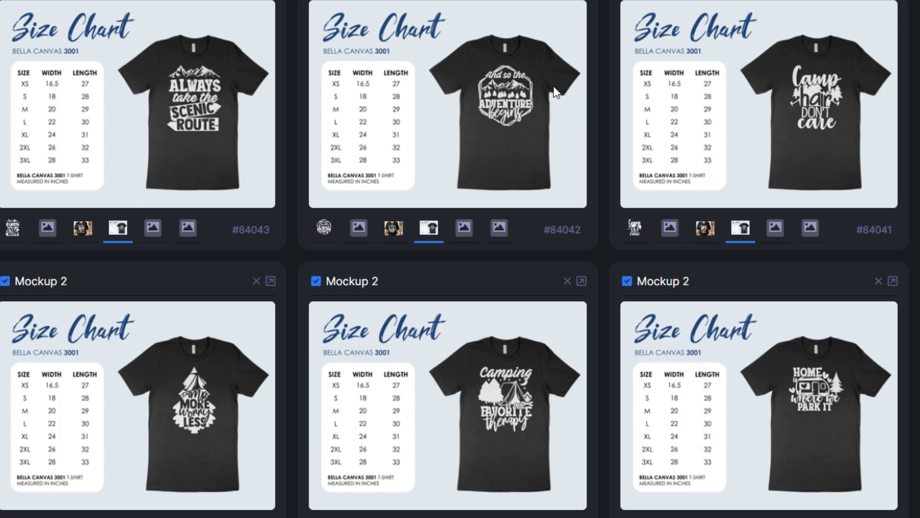
scroll(537, 157, down, 7)
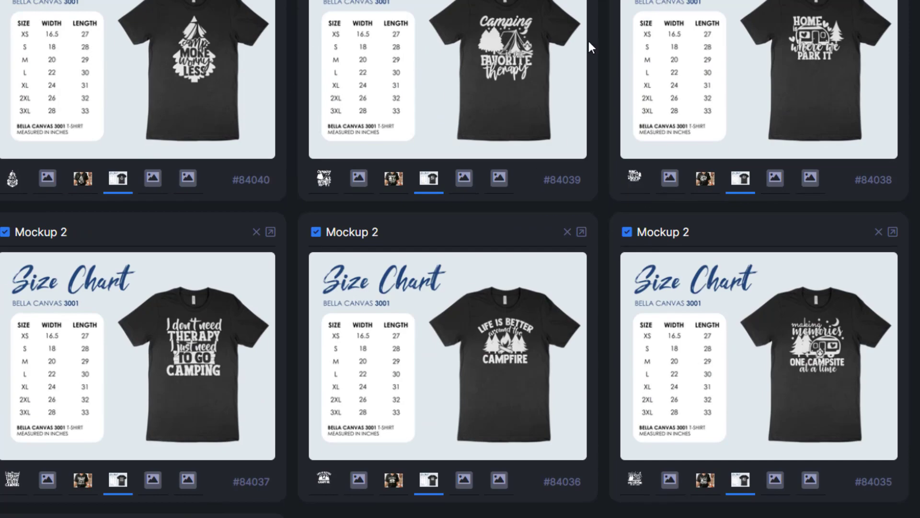
scroll(595, 364, down, 3)
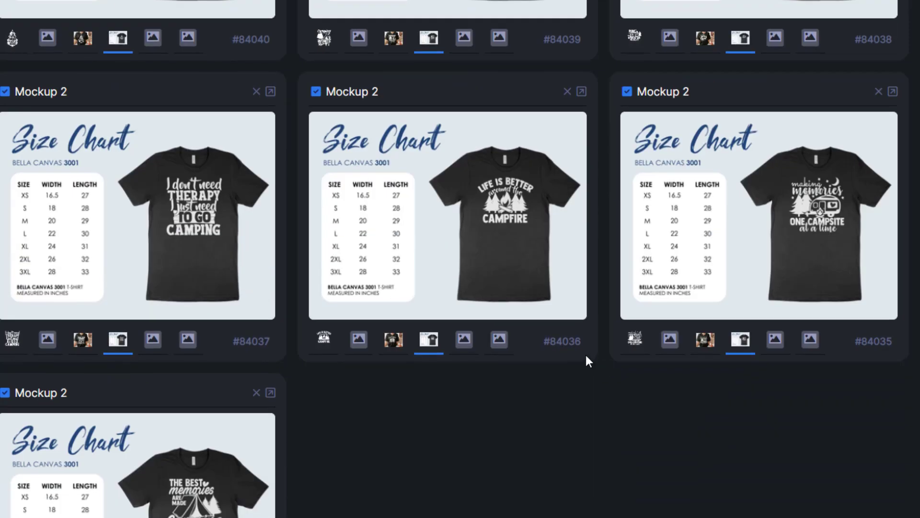
scroll(585, 417, up, 9)
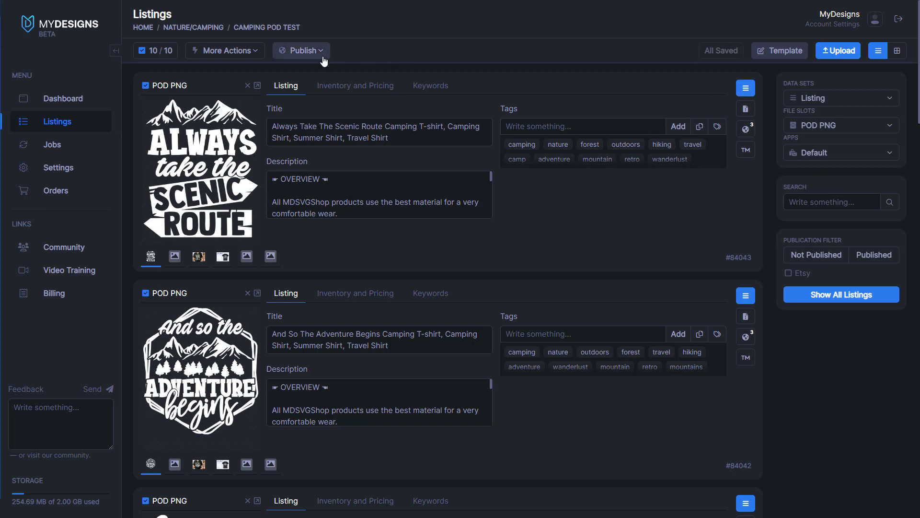
Start publishing the listings as physical products to the connected Etsy store
click(290, 54)
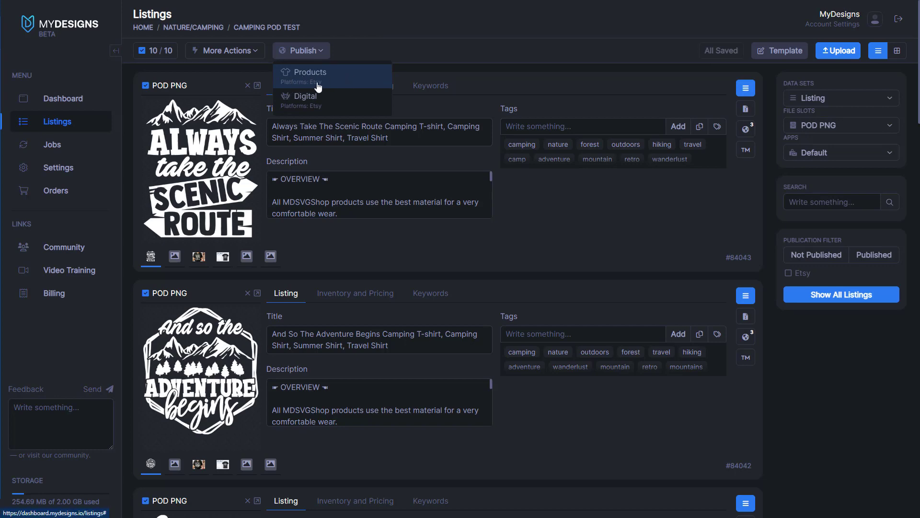
click(295, 89)
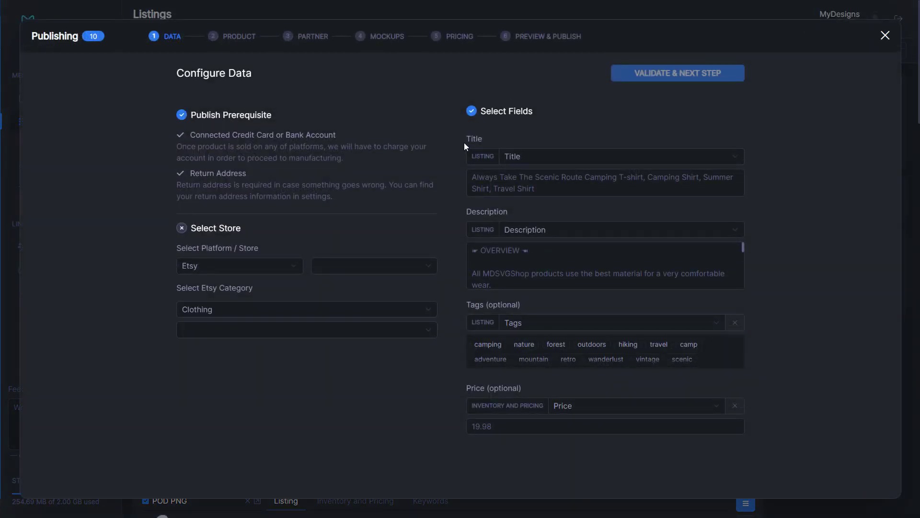
click(360, 266)
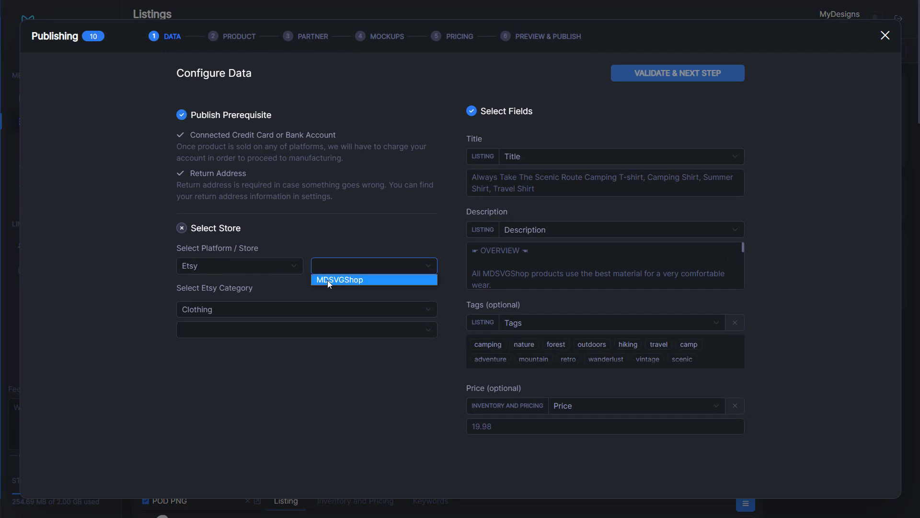
click(354, 282)
Set the category to Clothing › Gender-Neutral Adult Clothing › Tops & Tees › T-shirts › Graphic Tees
click(289, 306)
click(256, 309)
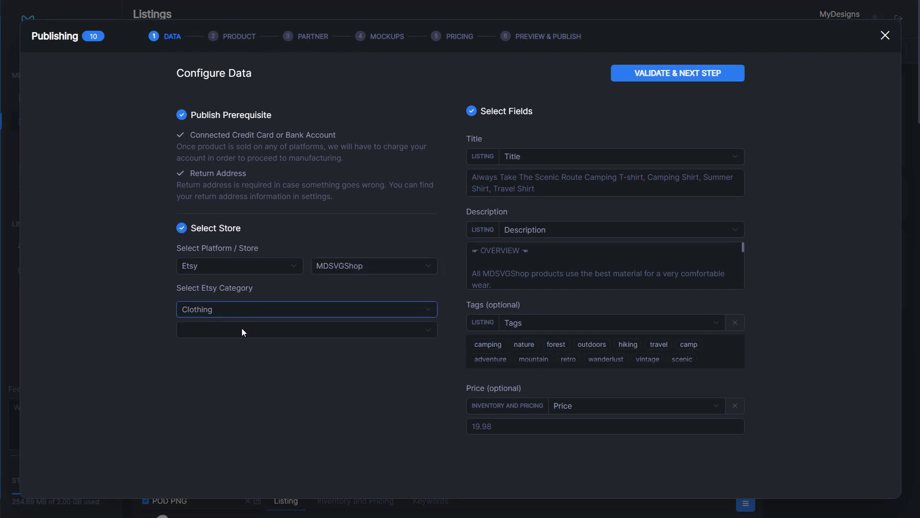
click(236, 327)
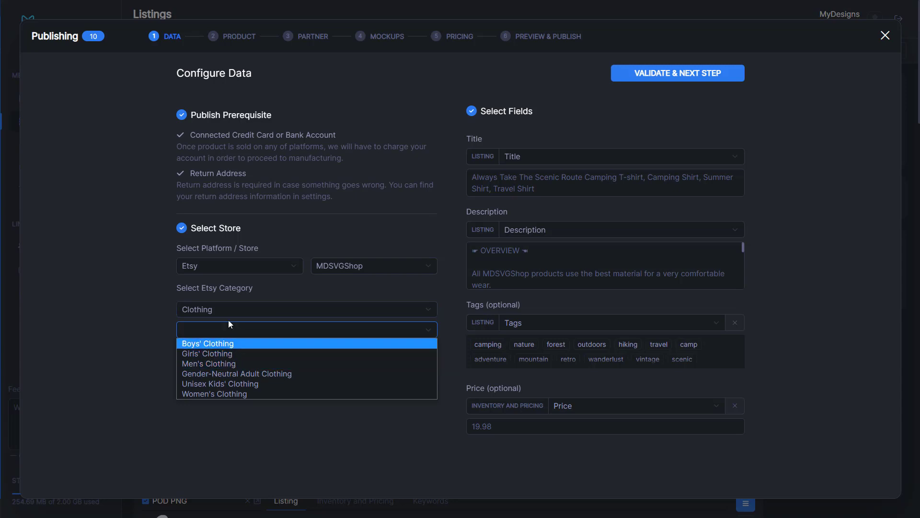
click(234, 376)
click(247, 356)
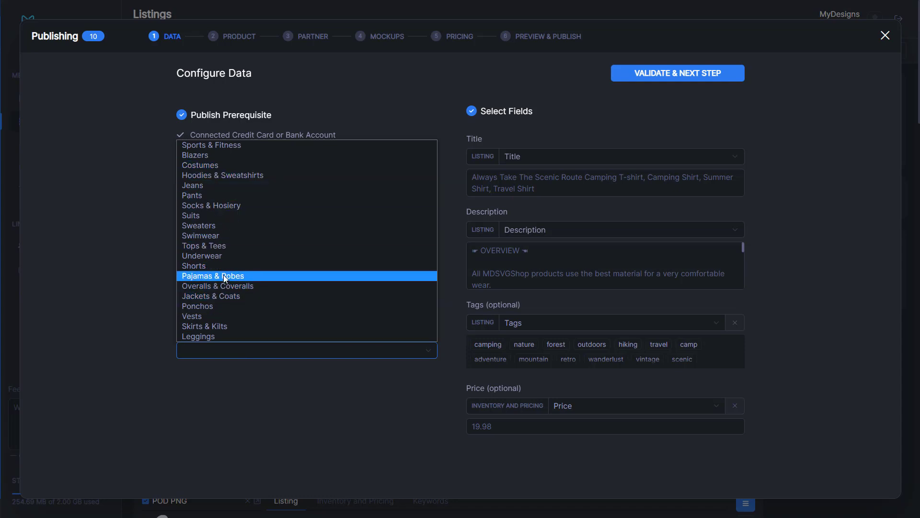
click(222, 248)
click(226, 370)
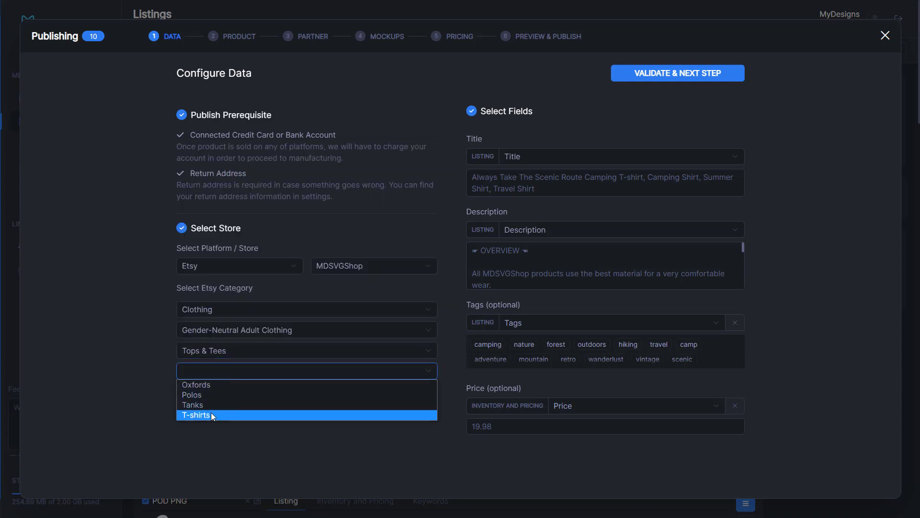
click(211, 412)
click(226, 390)
click(223, 406)
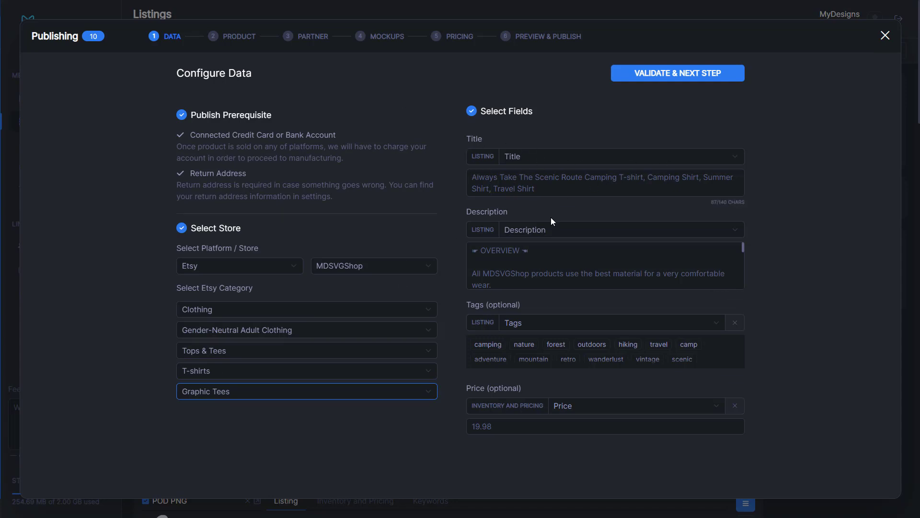
Keep Title, Description and Tags as the field sources and validate the data step
click(513, 156)
click(531, 181)
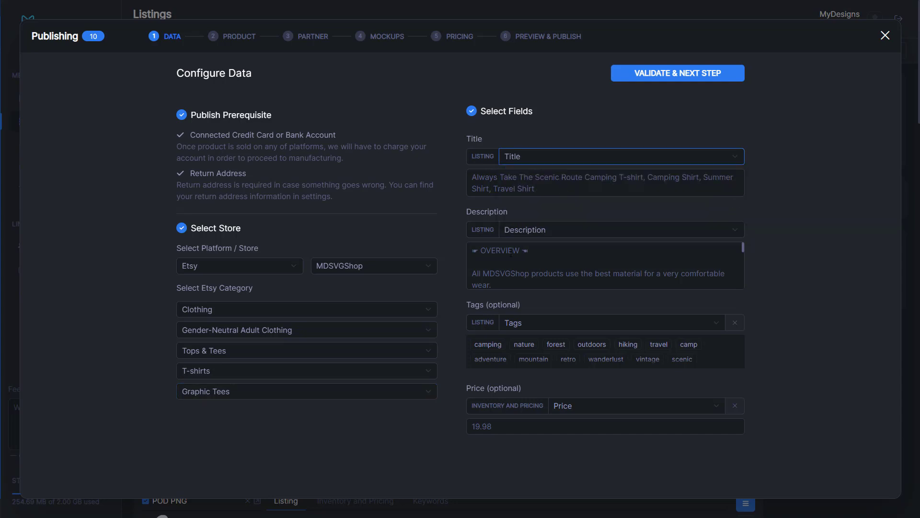
click(532, 230)
click(544, 263)
click(541, 322)
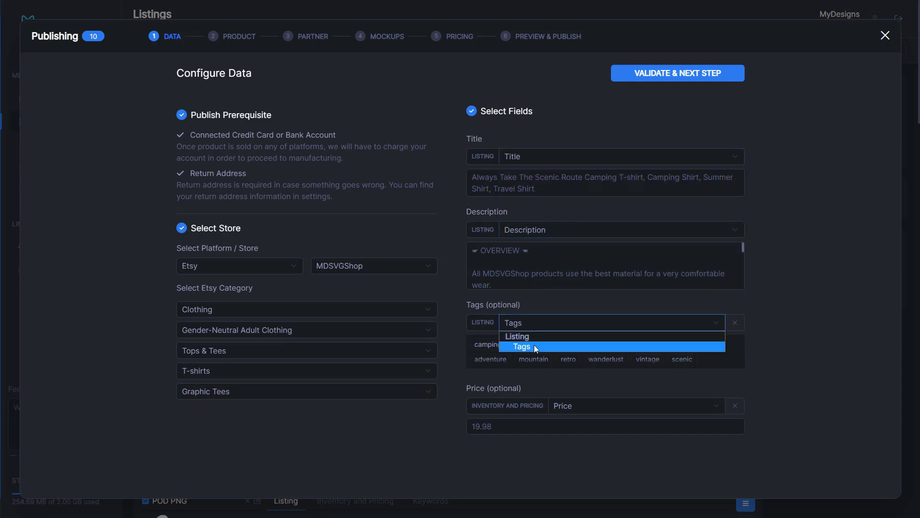
click(536, 347)
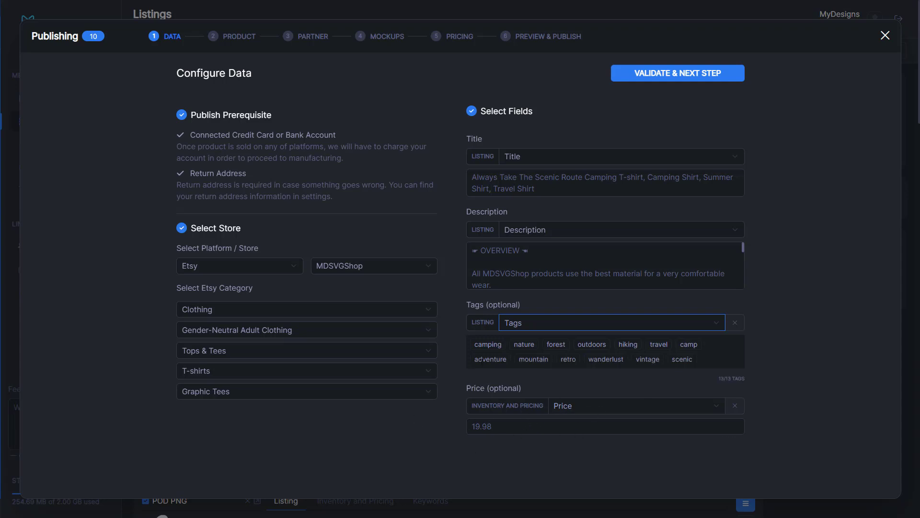
click(651, 80)
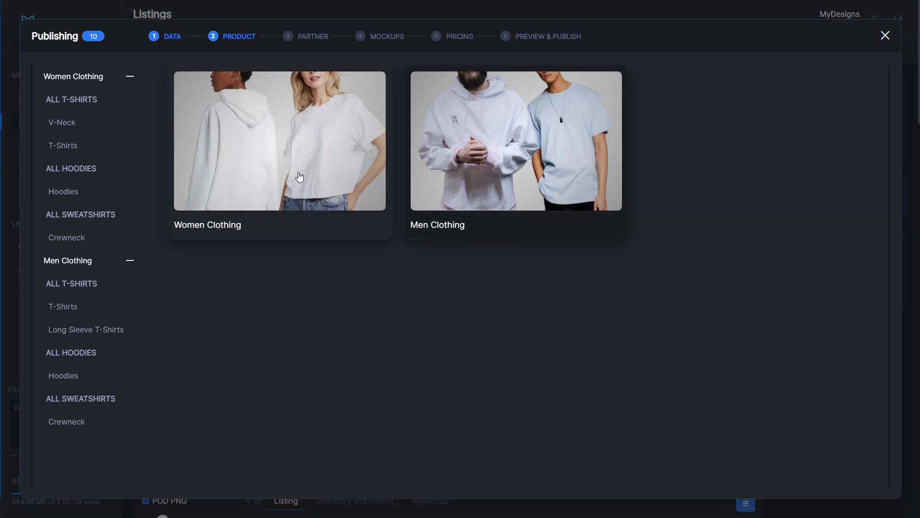
click(240, 186)
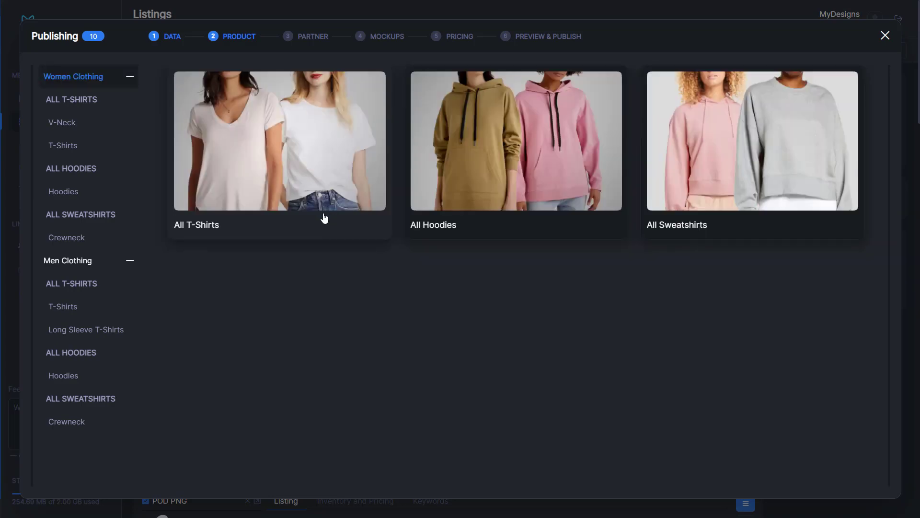
click(239, 170)
click(452, 200)
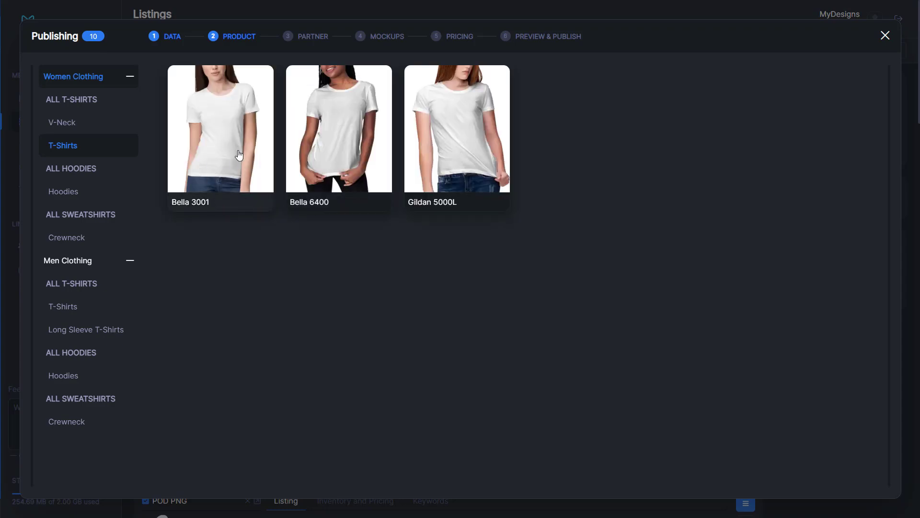
click(214, 200)
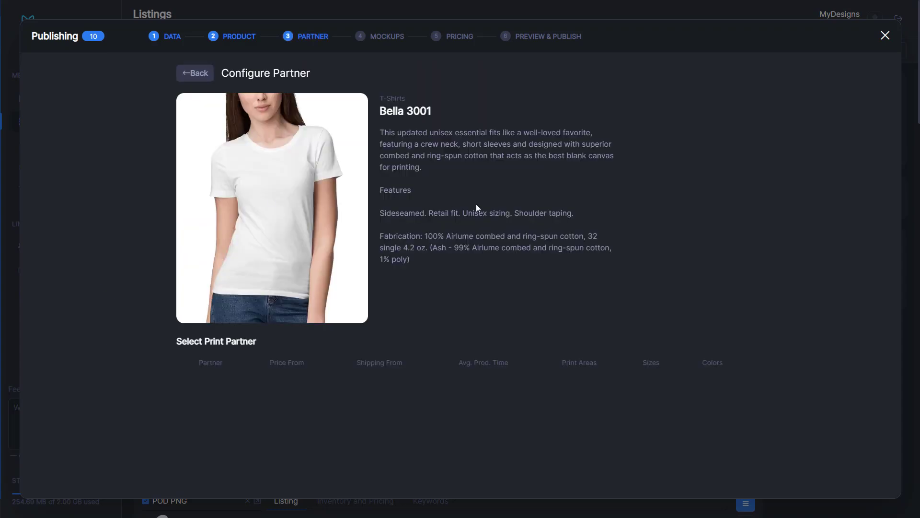
mouse_move(441, 120)
mouse_down()
mouse_move(380, 115)
mouse_move(459, 132)
mouse_move(434, 131)
mouse_move(450, 131)
mouse_up()
click(468, 130)
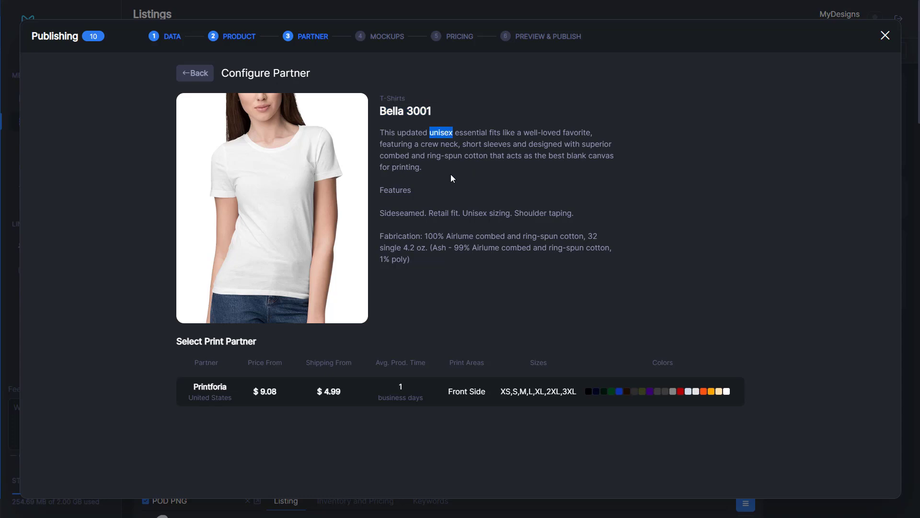
click(455, 162)
Choose Printforia, turn off per-colour mockups, and use Mockup 1 and Mockup 2 as images
click(265, 399)
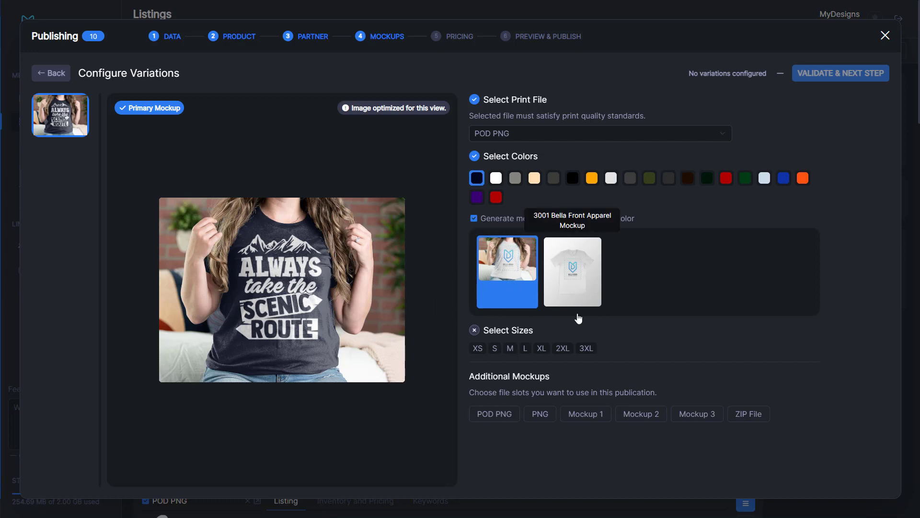
click(474, 220)
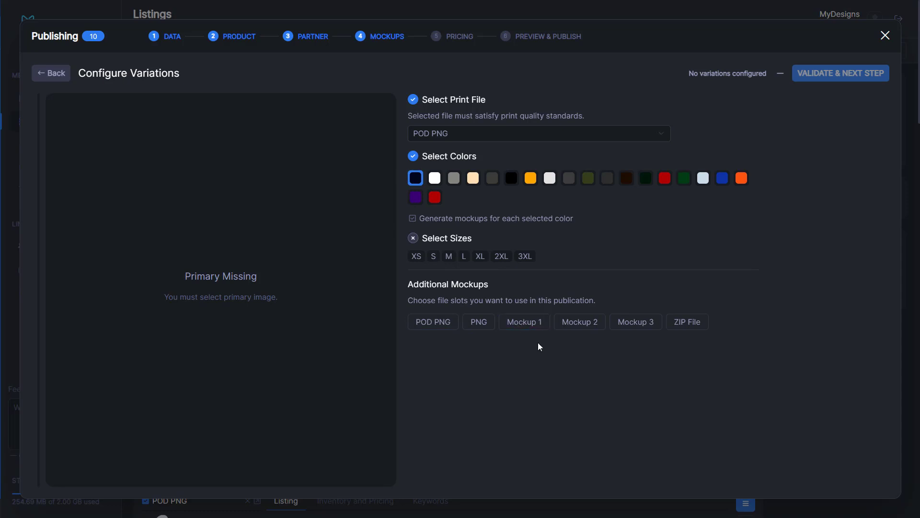
click(527, 326)
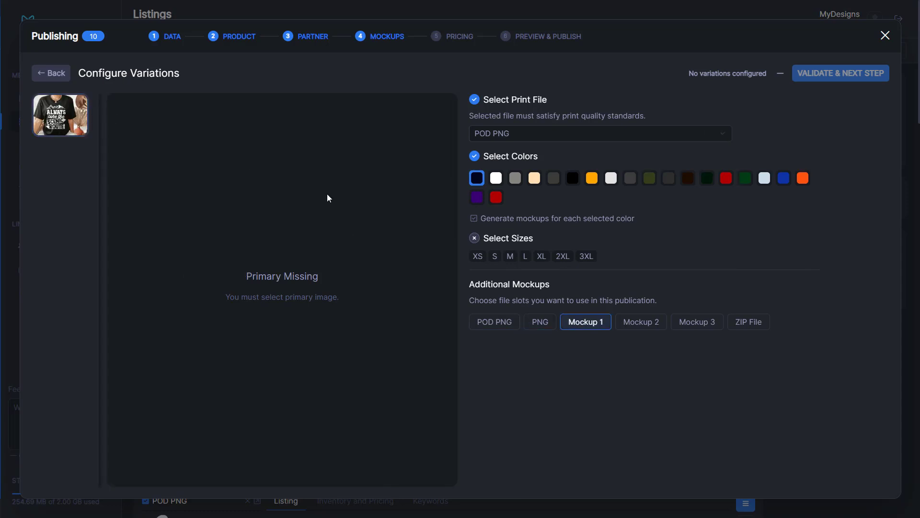
click(637, 323)
click(76, 126)
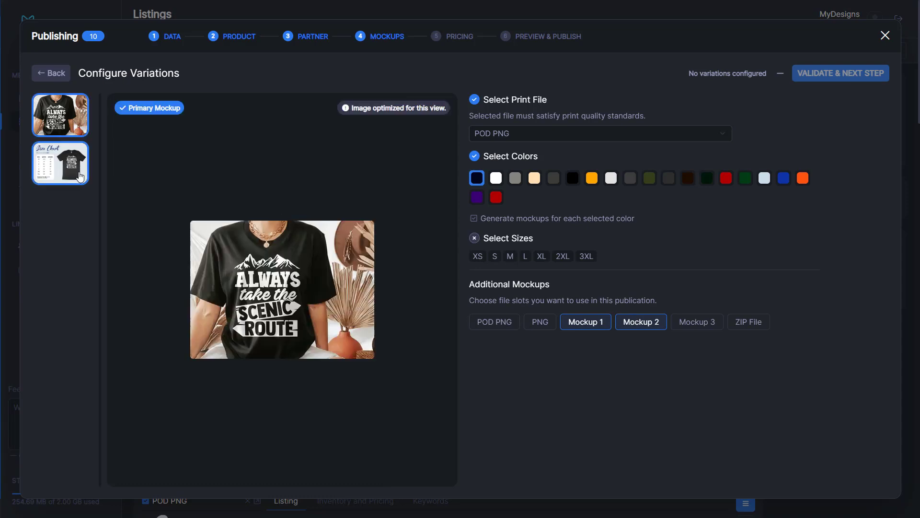
click(78, 165)
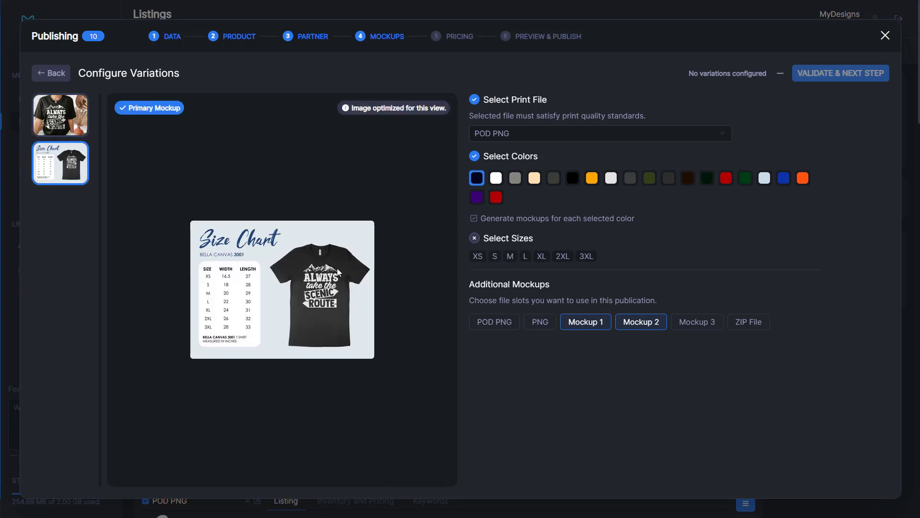
click(309, 287)
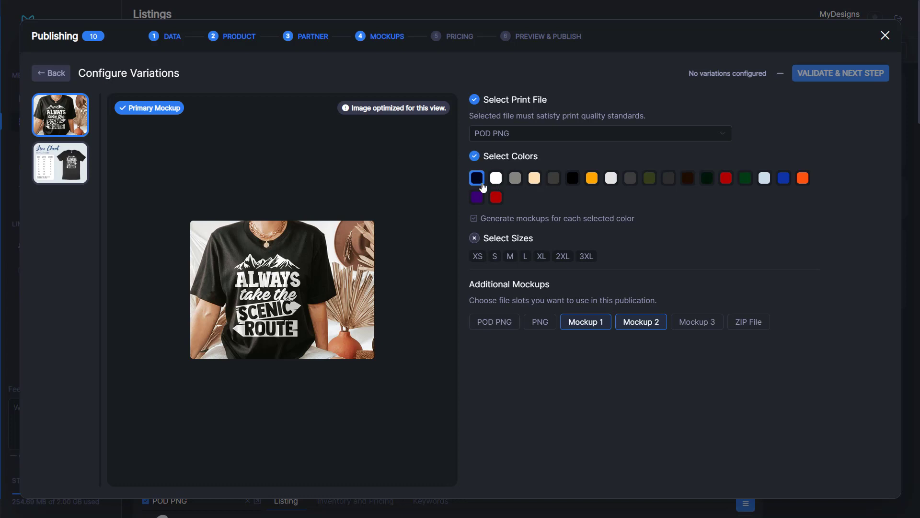
Add Black, Royal Blue and Dark Heather colours and every size from XS to 3XL
click(573, 178)
click(785, 182)
click(554, 179)
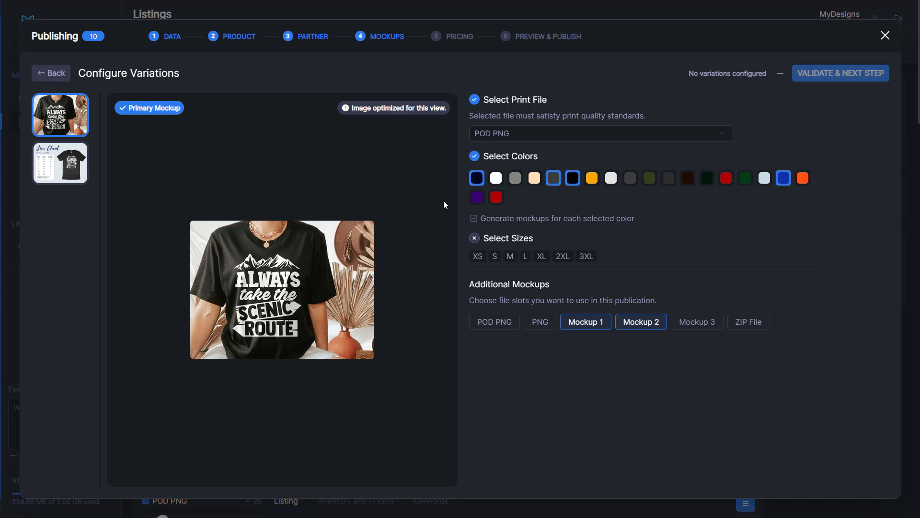
click(478, 256)
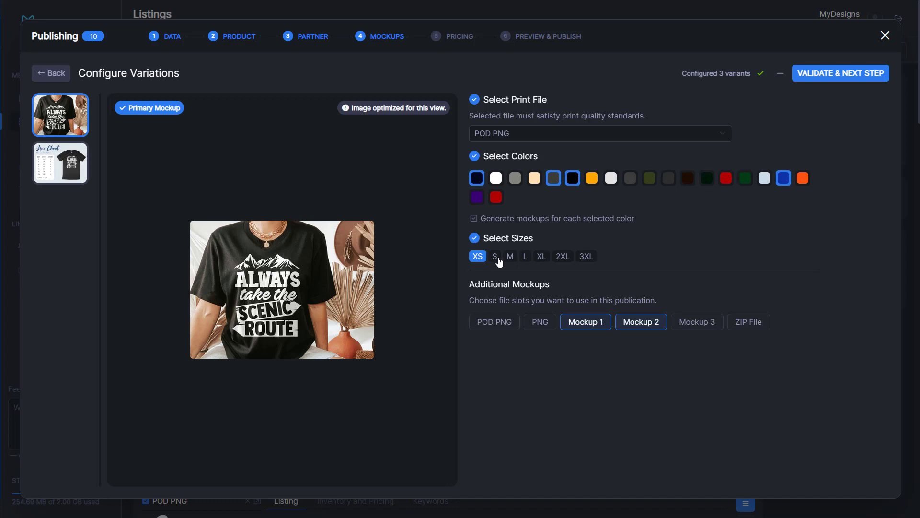
click(495, 256)
click(510, 257)
click(525, 256)
click(541, 257)
click(563, 256)
click(586, 256)
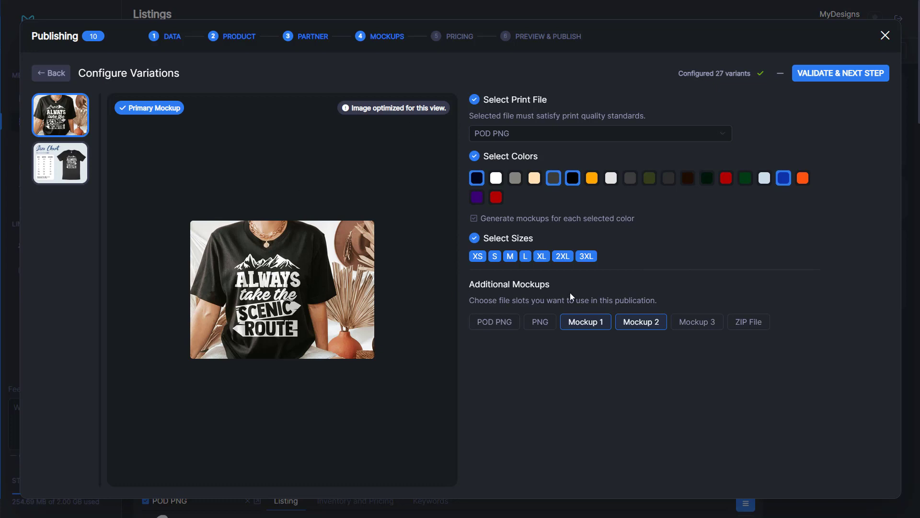
Set every variant's price to 19.98 in Configure Pricing and check several listings
click(833, 82)
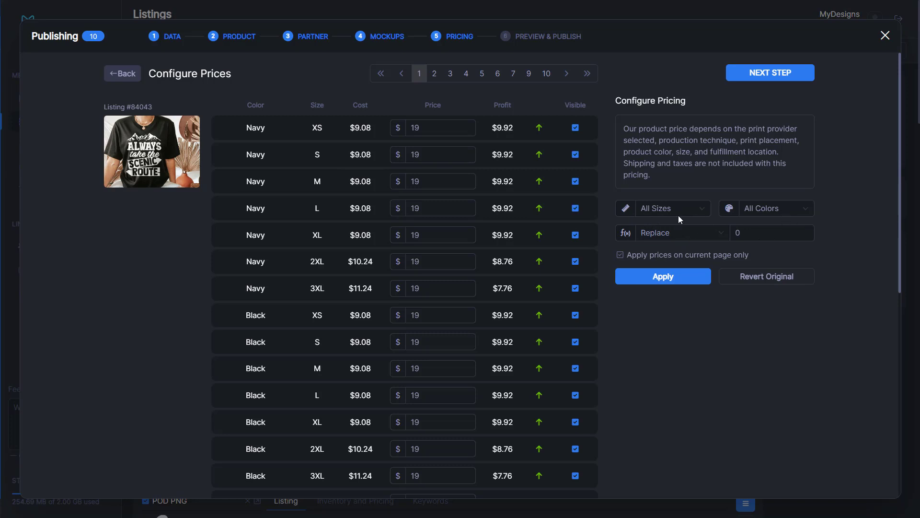
click(646, 211)
click(663, 212)
click(779, 209)
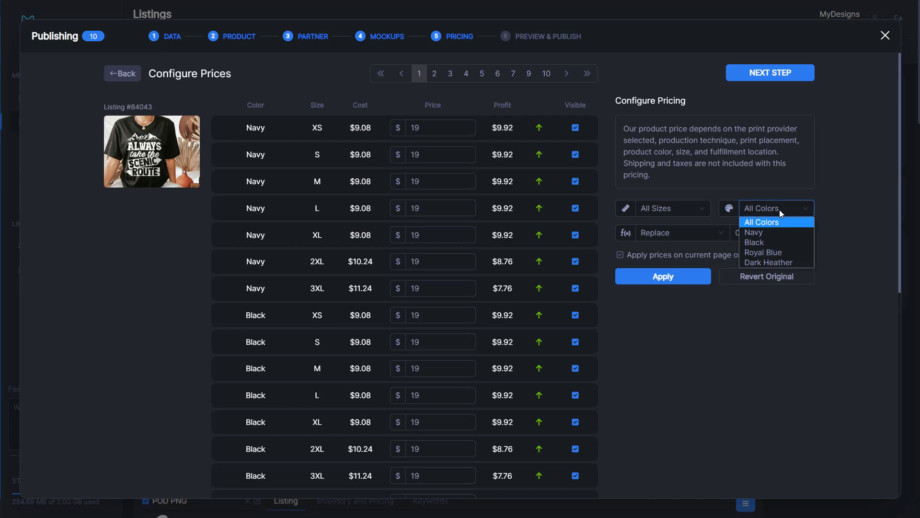
click(767, 225)
key(Tab)
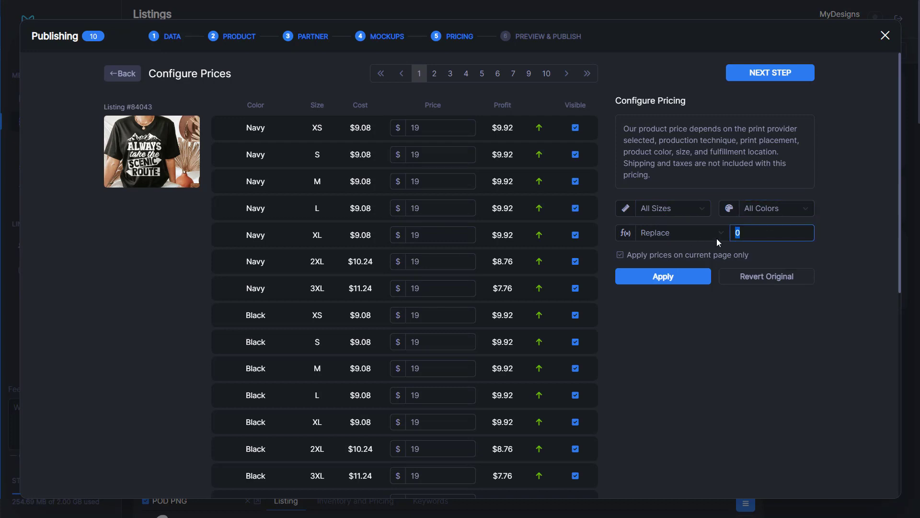
text(19.98)
click(666, 281)
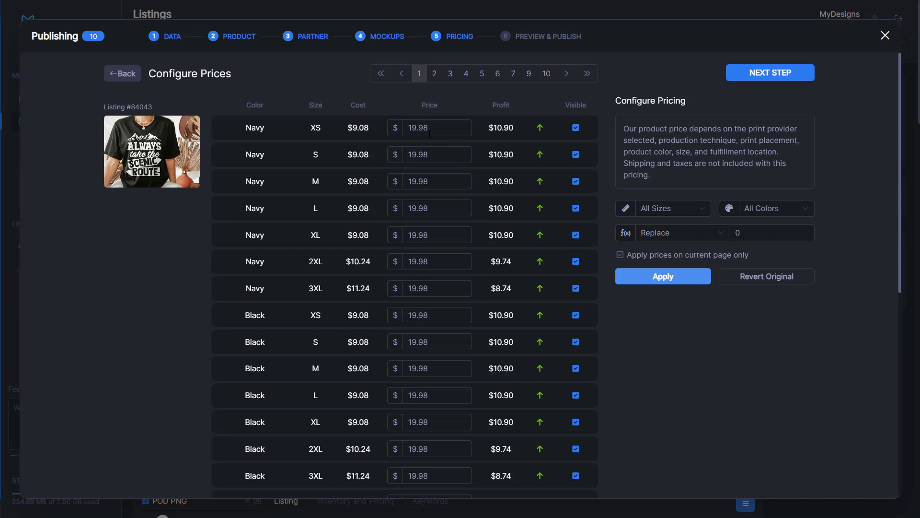
scroll(424, 136, down, 7)
scroll(424, 136, up, 7)
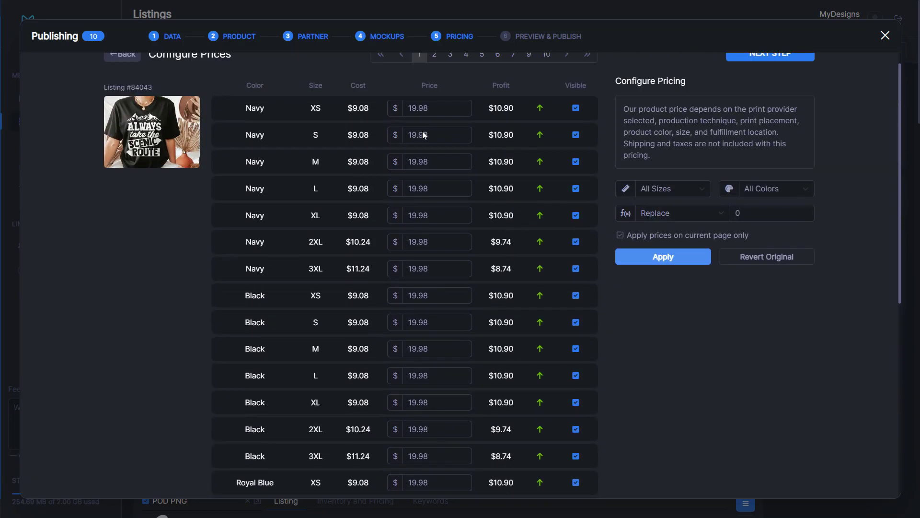
click(434, 73)
click(451, 77)
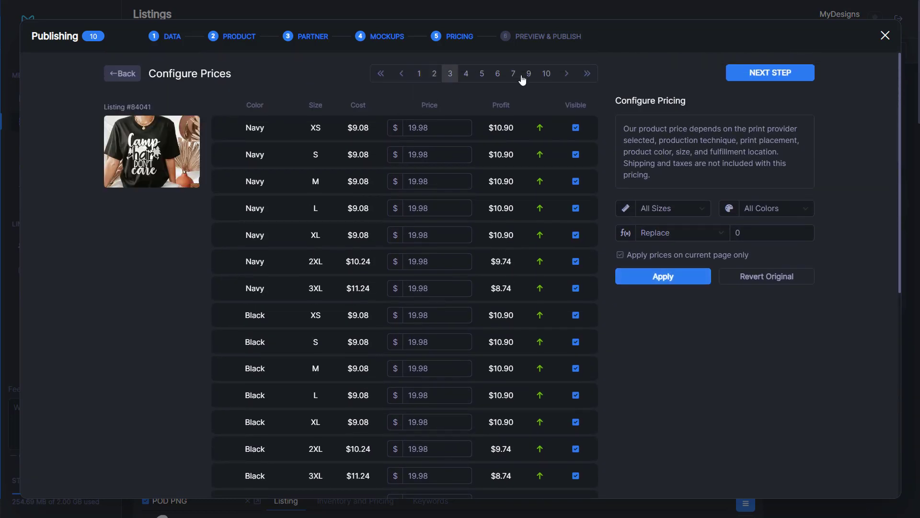
click(547, 73)
click(419, 74)
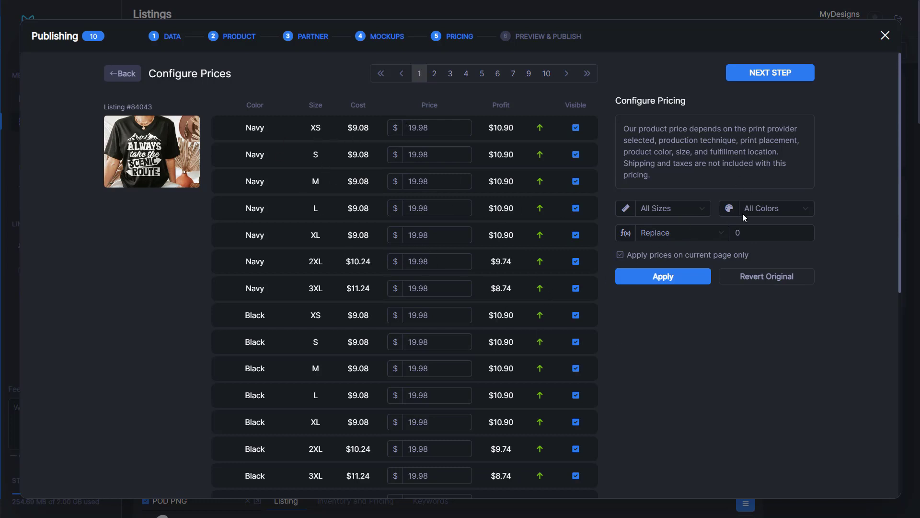
Price all XS variants at 17.98
click(668, 209)
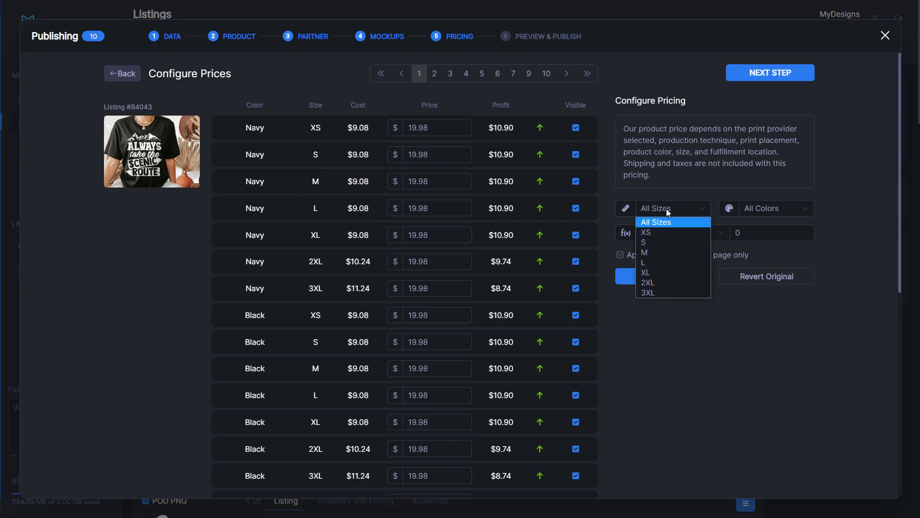
click(656, 234)
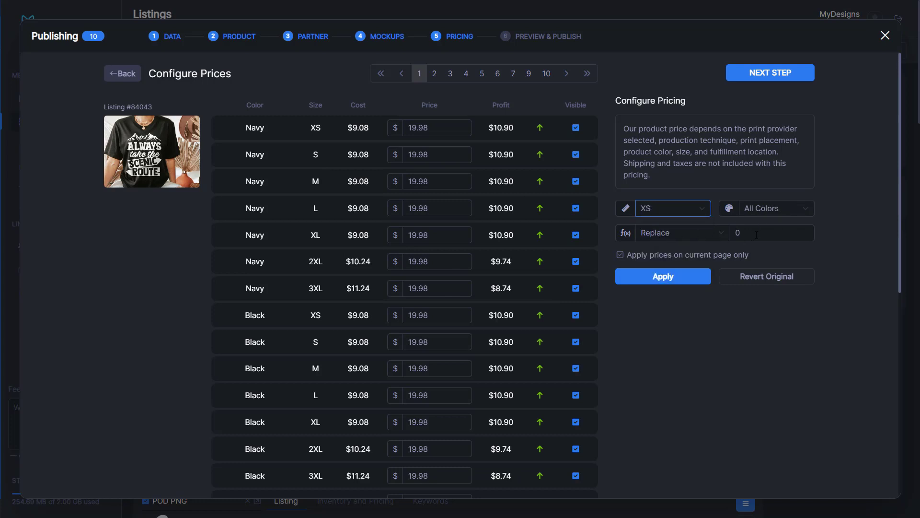
click(767, 230)
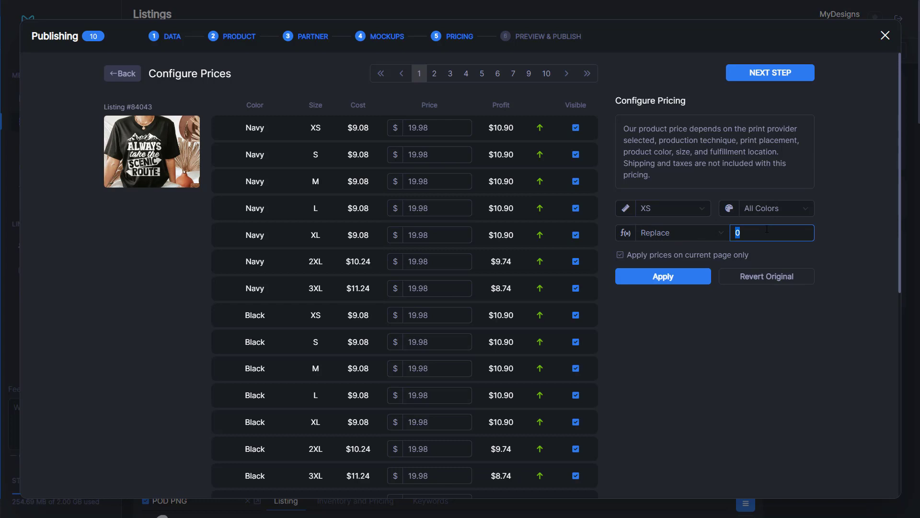
text(17.98)
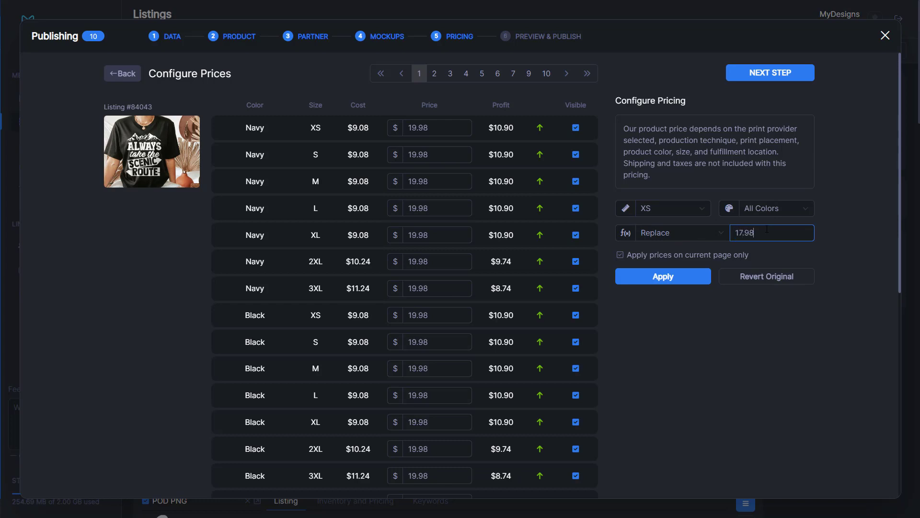
click(658, 277)
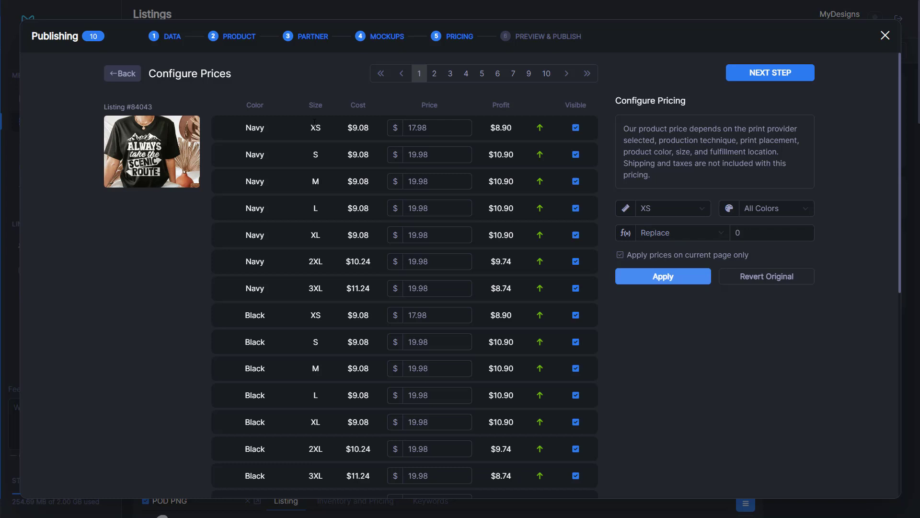
double_click(417, 128)
click(425, 85)
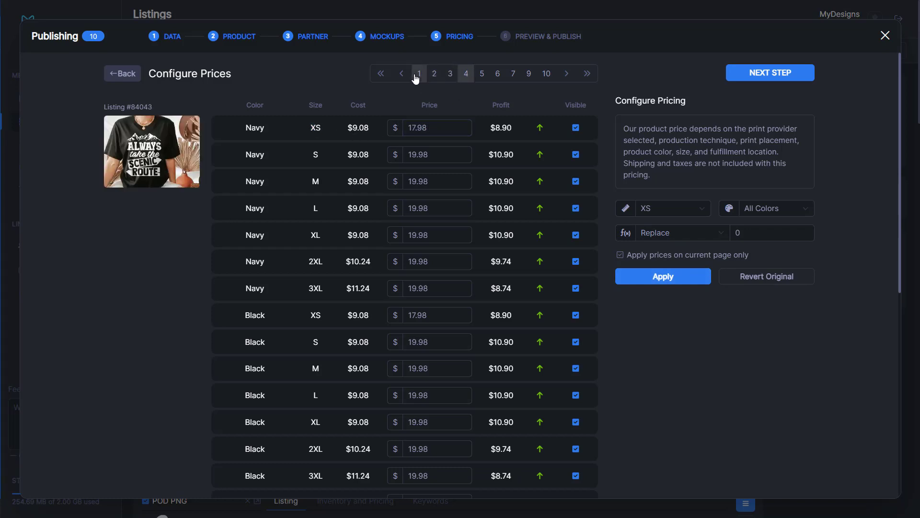
Price all 3XL variants at 21.98, verify the listings, and continue to the final preview
click(653, 208)
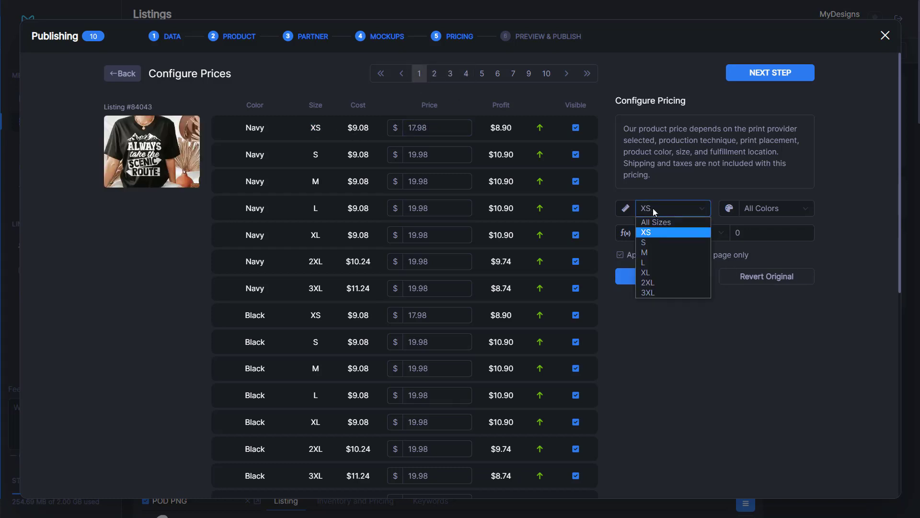
click(649, 292)
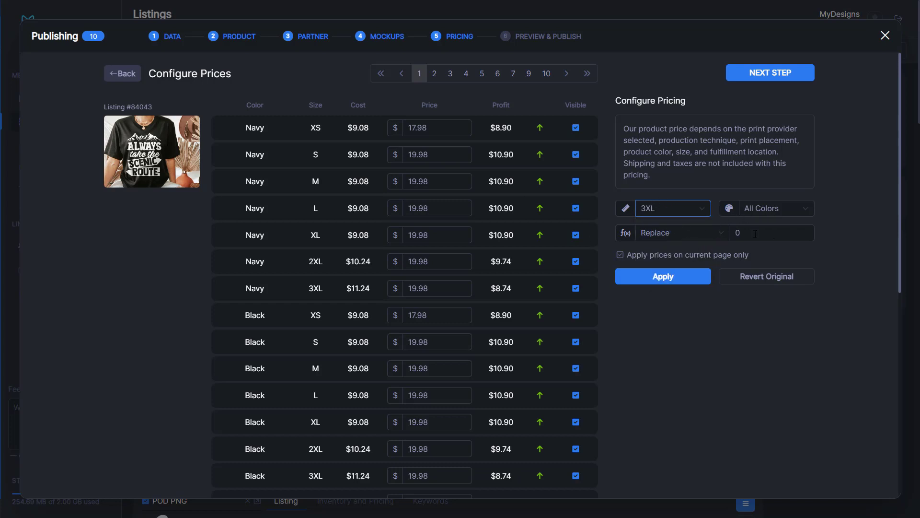
double_click(738, 233)
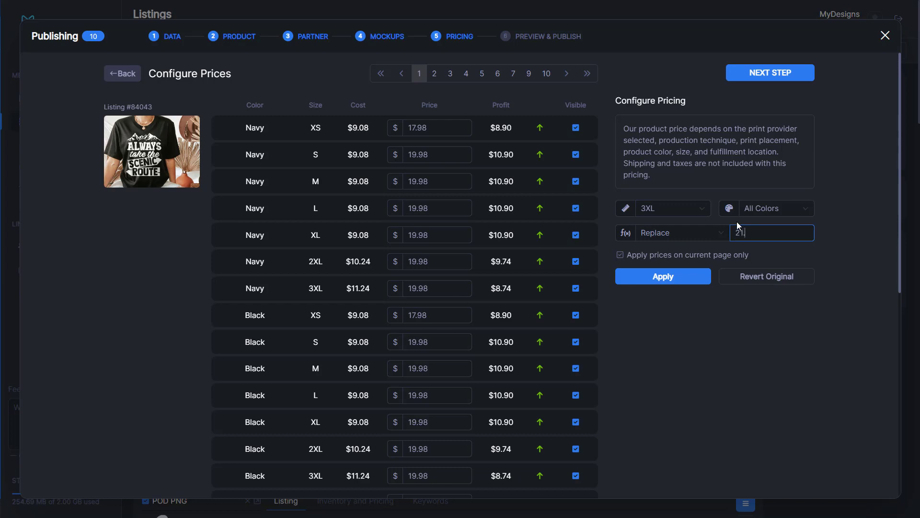
text(21.98)
click(673, 280)
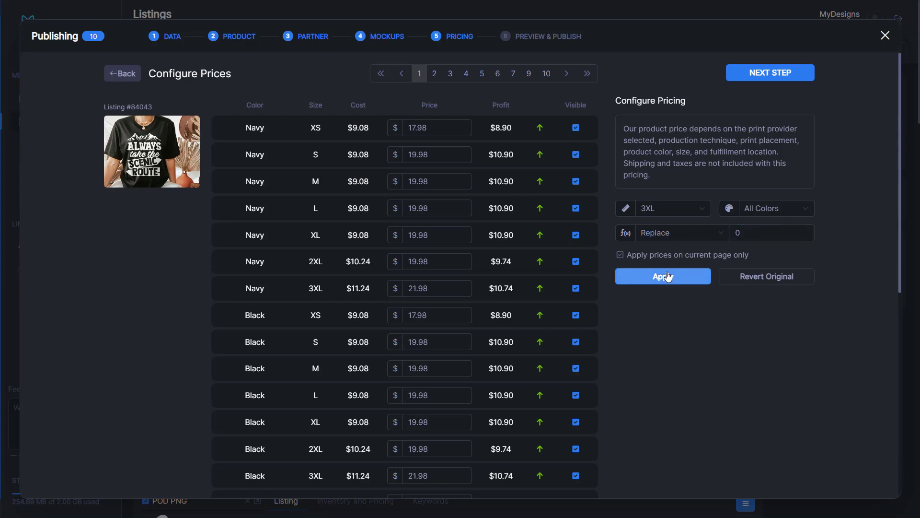
double_click(436, 289)
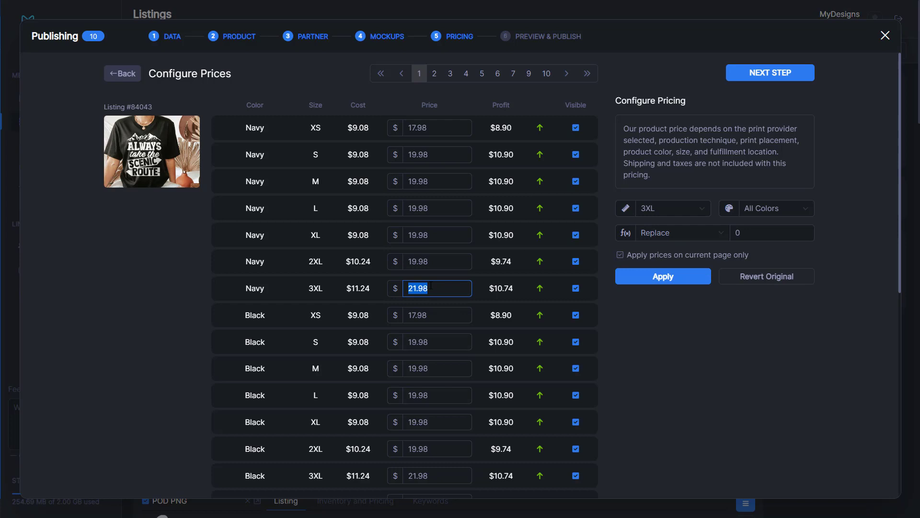
click(435, 73)
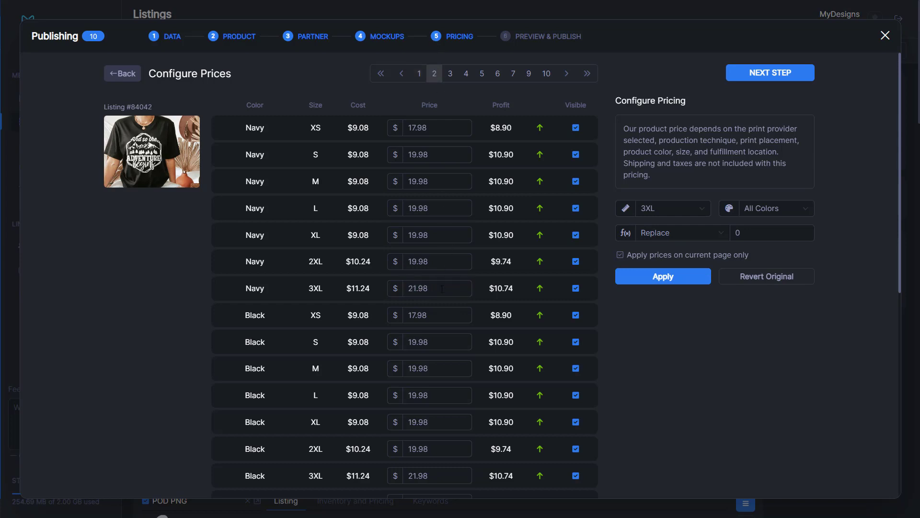
click(420, 74)
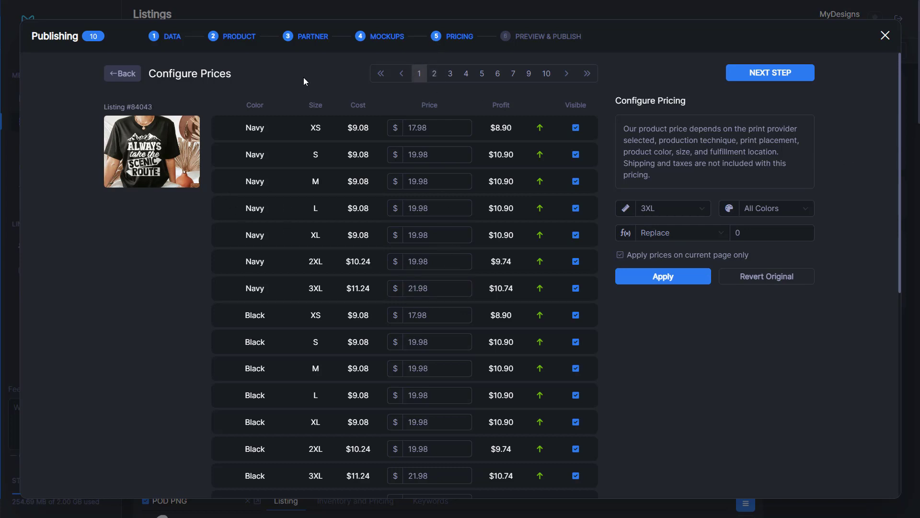
click(764, 77)
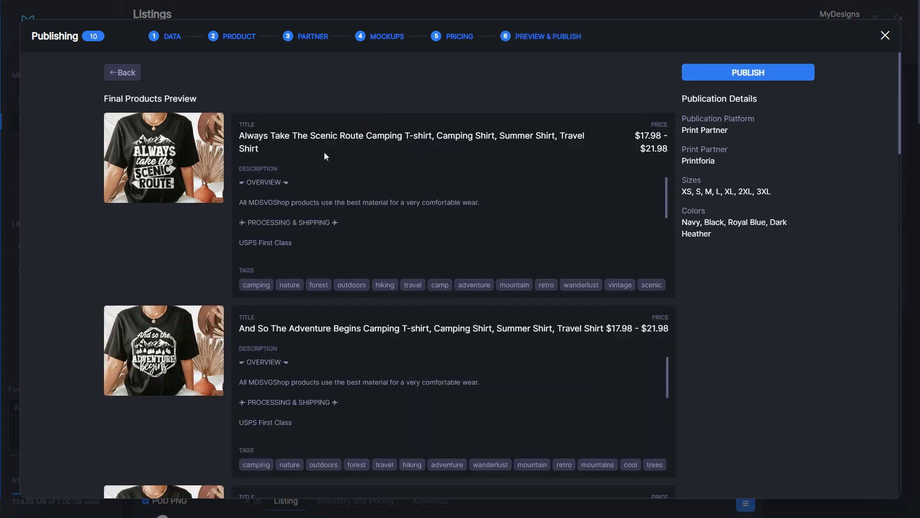
Check the ten camping T-shirt previews' sizes and $17.98–$21.98 pricing, then publish them to Etsy
drag(191, 100, 95, 99)
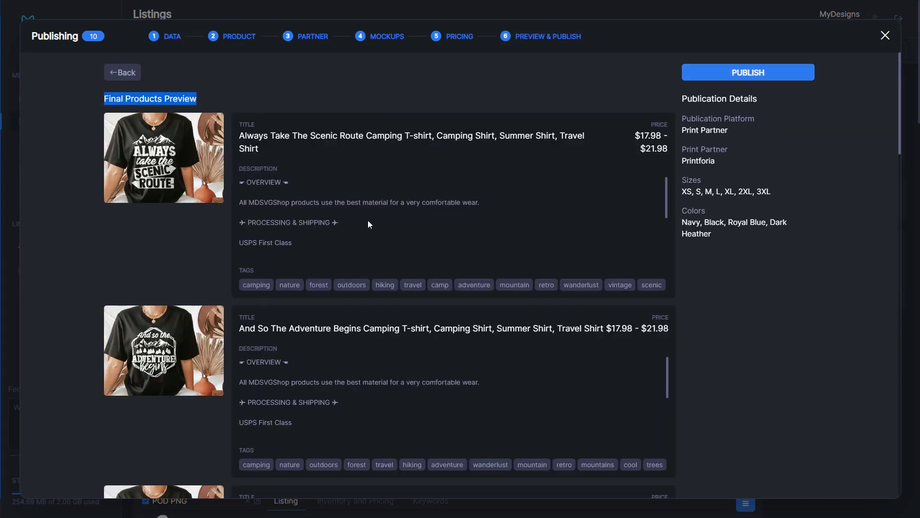
click(317, 162)
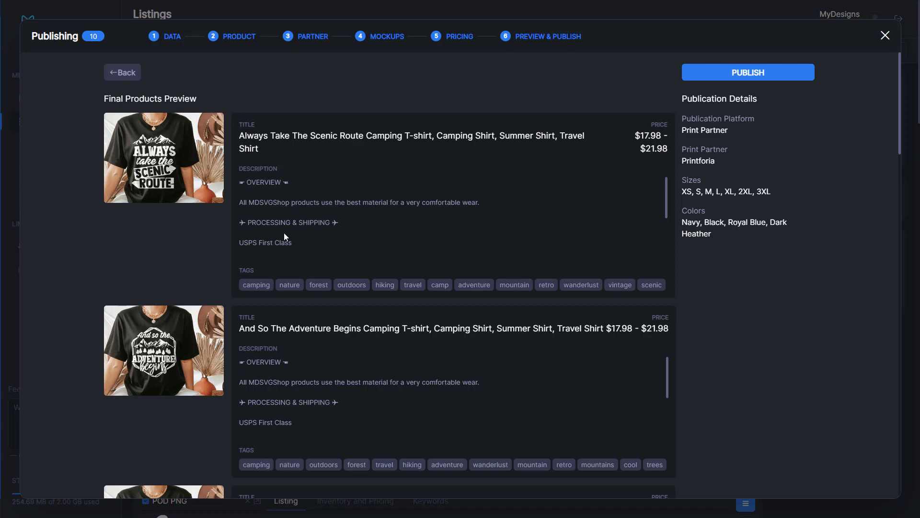
scroll(283, 237, down, 6)
scroll(697, 157, up, 5)
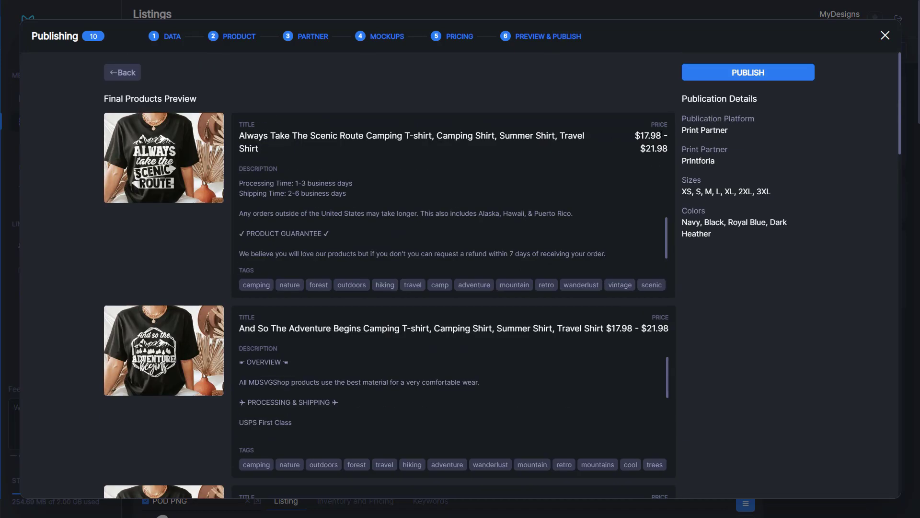
scroll(732, 182, down, 2)
scroll(739, 138, up, 2)
drag(779, 190, 689, 191)
drag(713, 234, 683, 221)
scroll(536, 248, down, 4)
scroll(539, 246, down, 5)
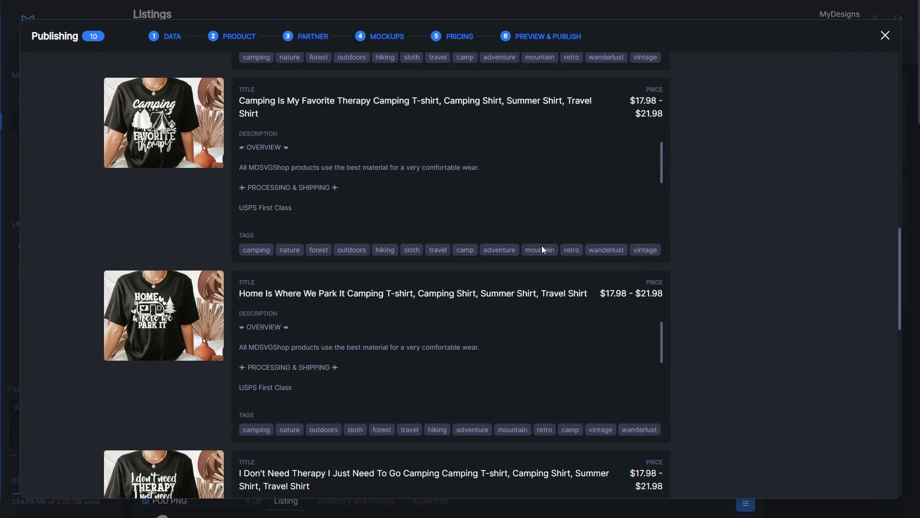
scroll(563, 211, up, 12)
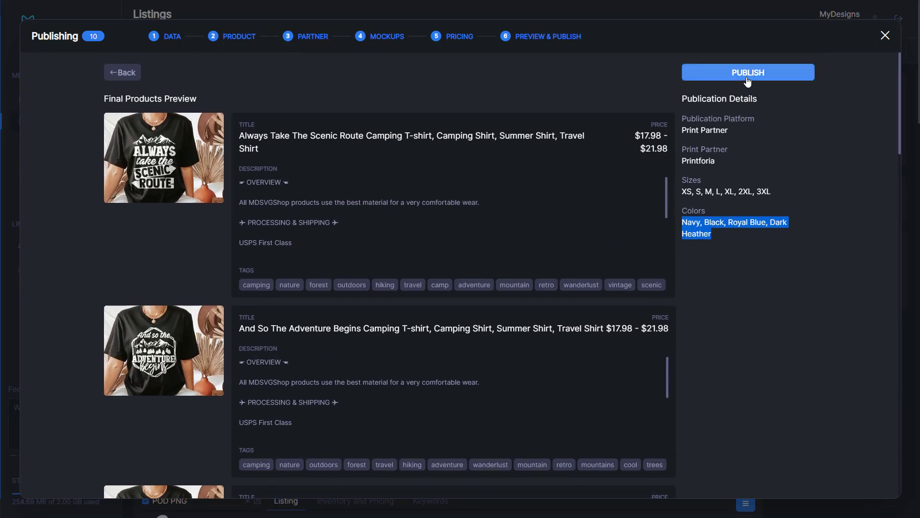
click(748, 78)
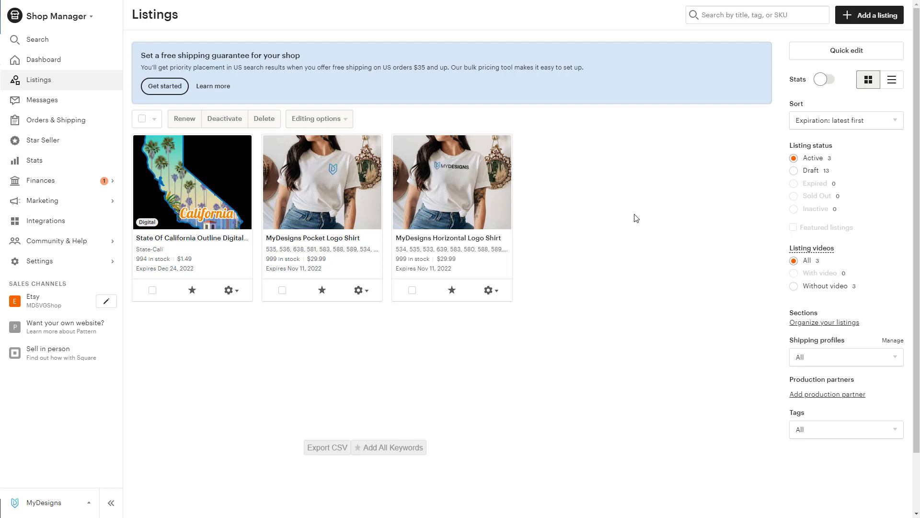
Filter the Etsy Shop Manager listings to show only Draft status
click(794, 171)
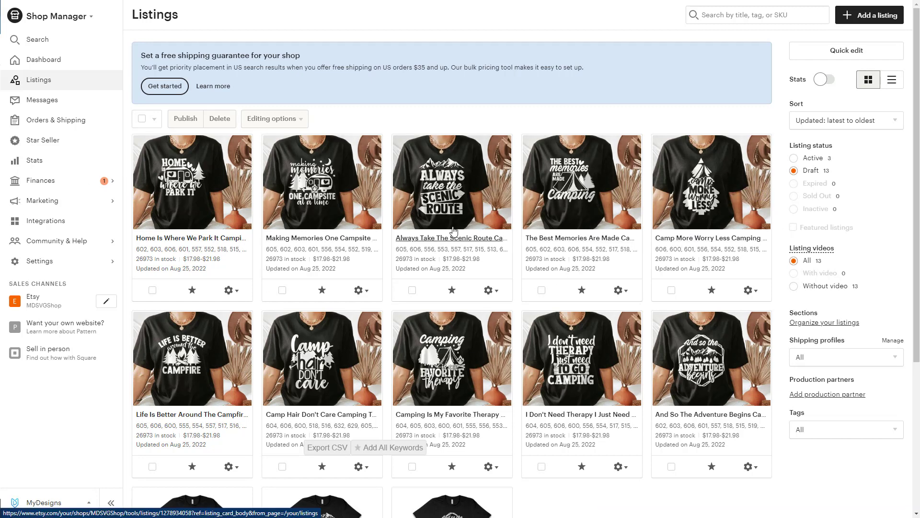
scroll(710, 155, down, 5)
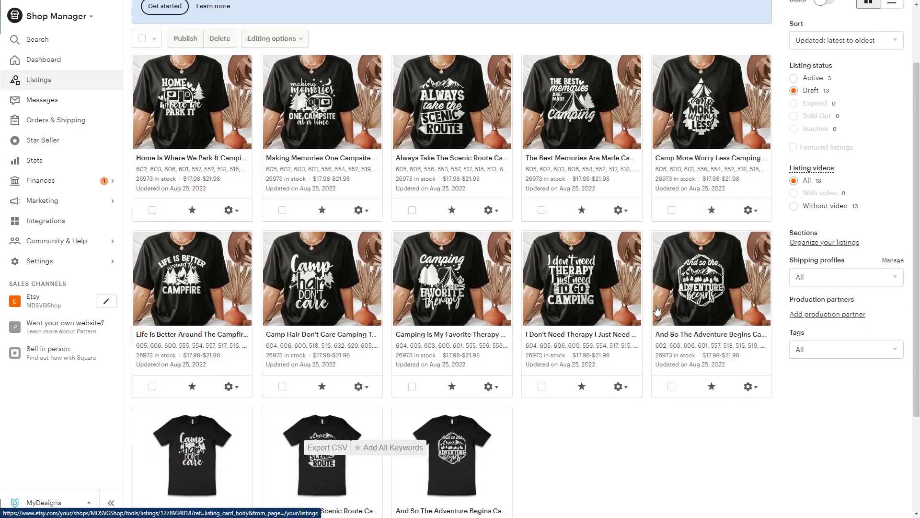
scroll(540, 364, up, 5)
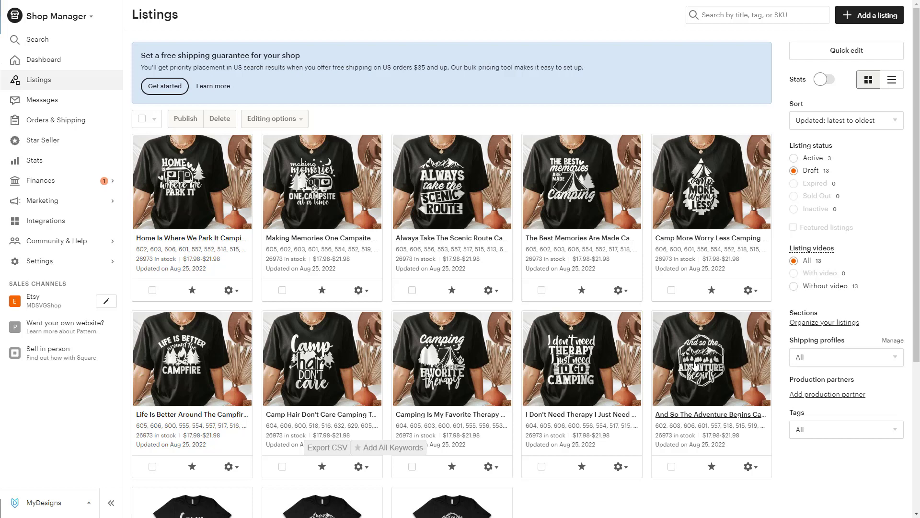
scroll(336, 288, down, 3)
scroll(387, 475, up, 3)
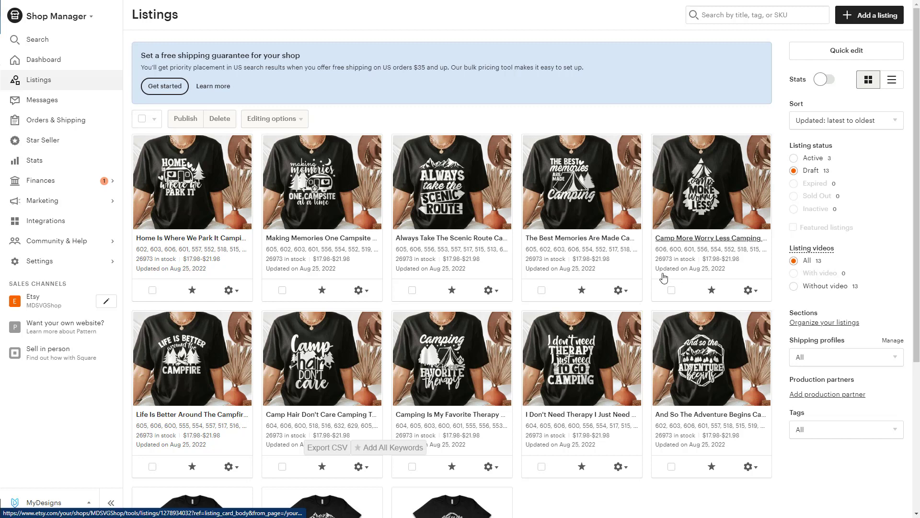
Select all drafts except Camp Hair Don't Care, Scenic Route and Adventure Begins, then open Home Is Where We Park It
click(143, 118)
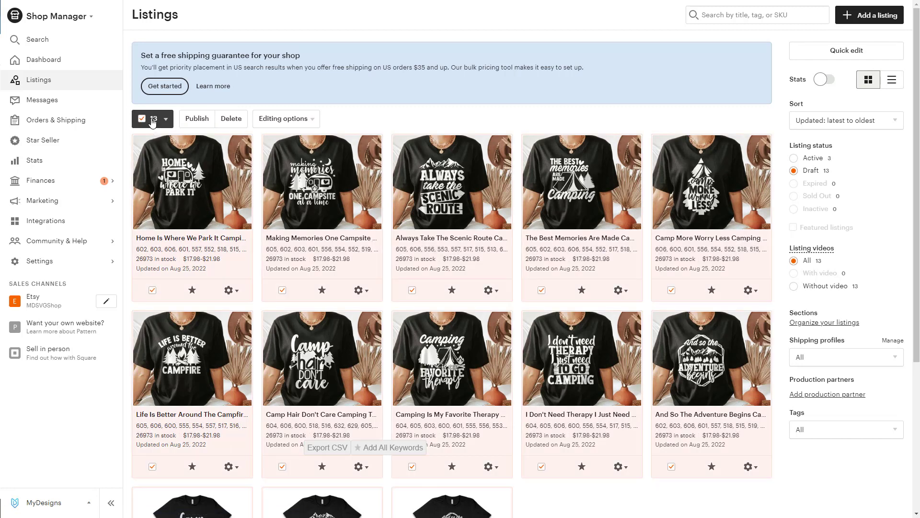
scroll(161, 365, down, 5)
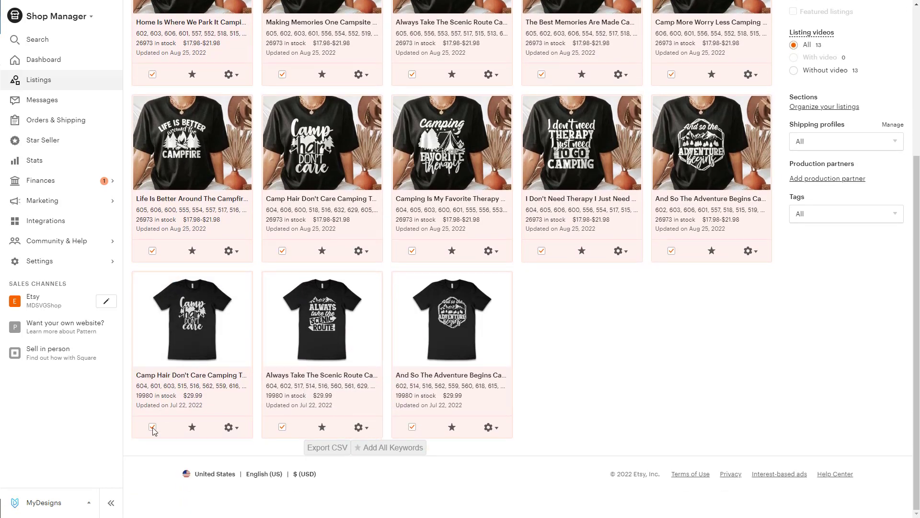
click(152, 427)
click(282, 427)
click(412, 427)
scroll(427, 354, up, 5)
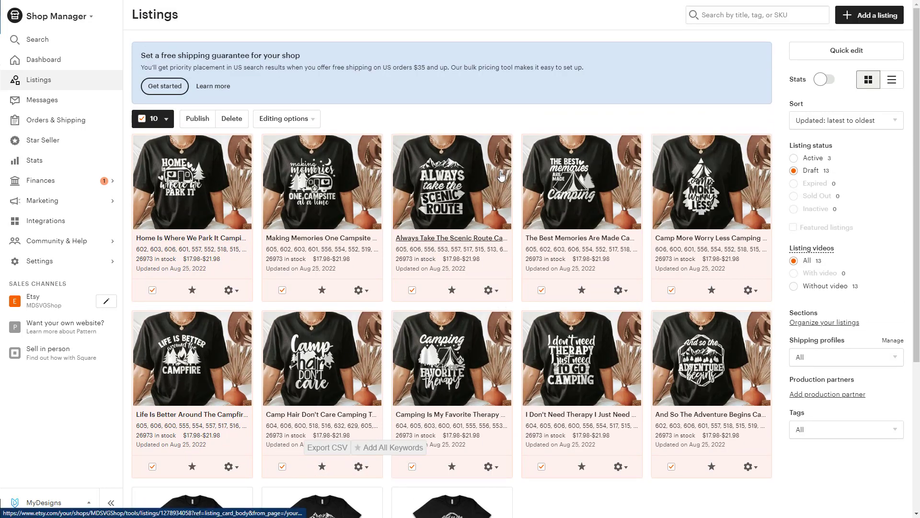
click(180, 242)
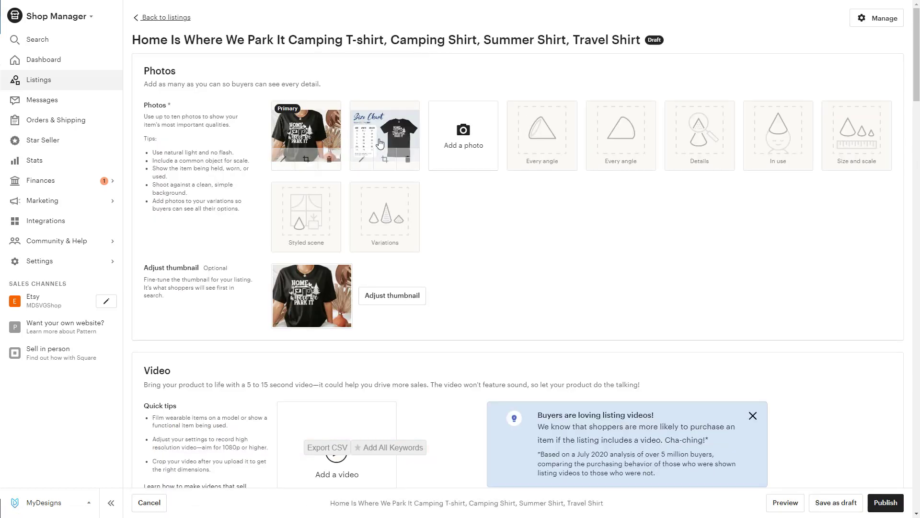
scroll(456, 243, down, 15)
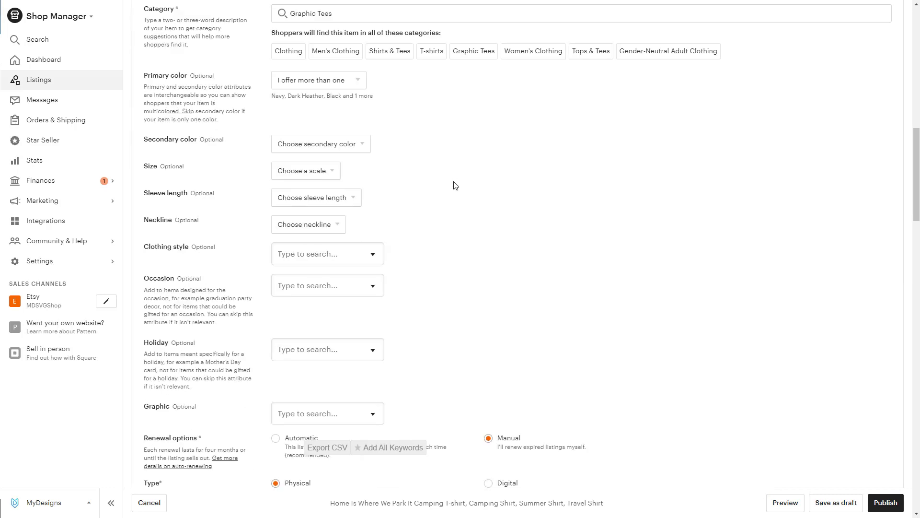
scroll(456, 186, up, 5)
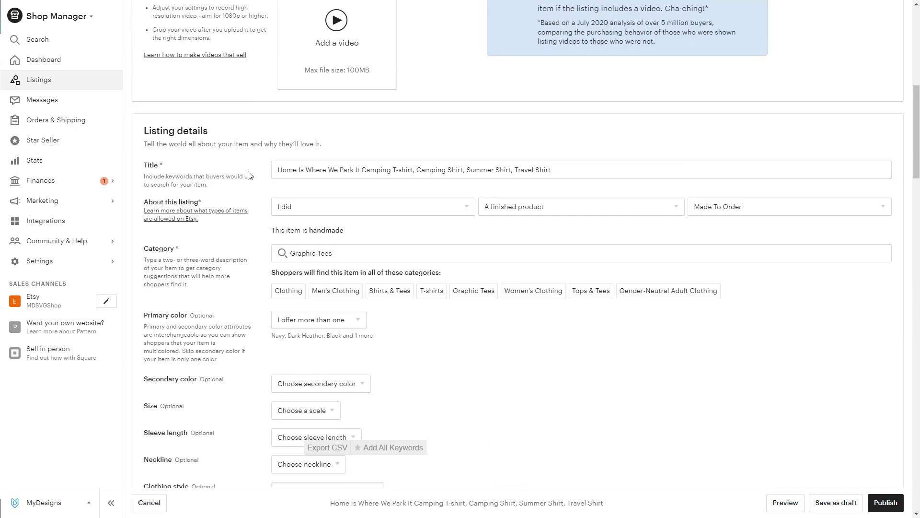
scroll(326, 187, down, 2)
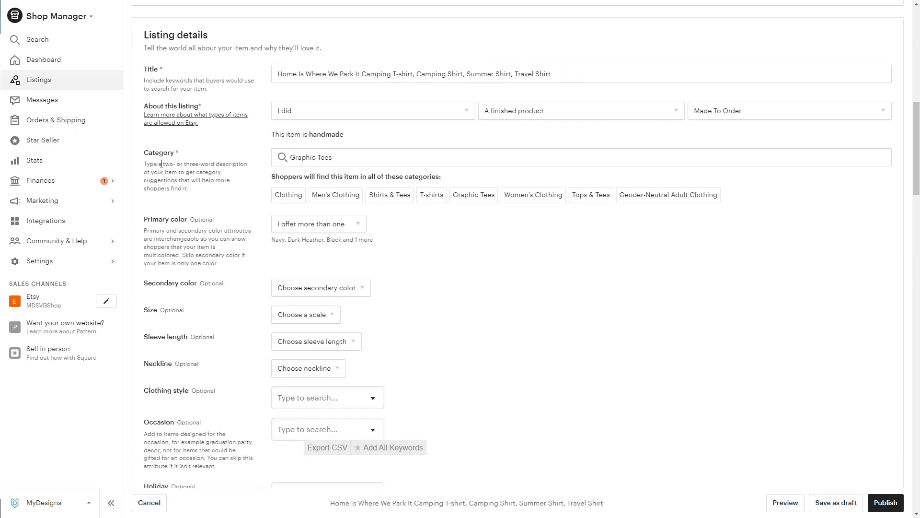
scroll(580, 220, down, 7)
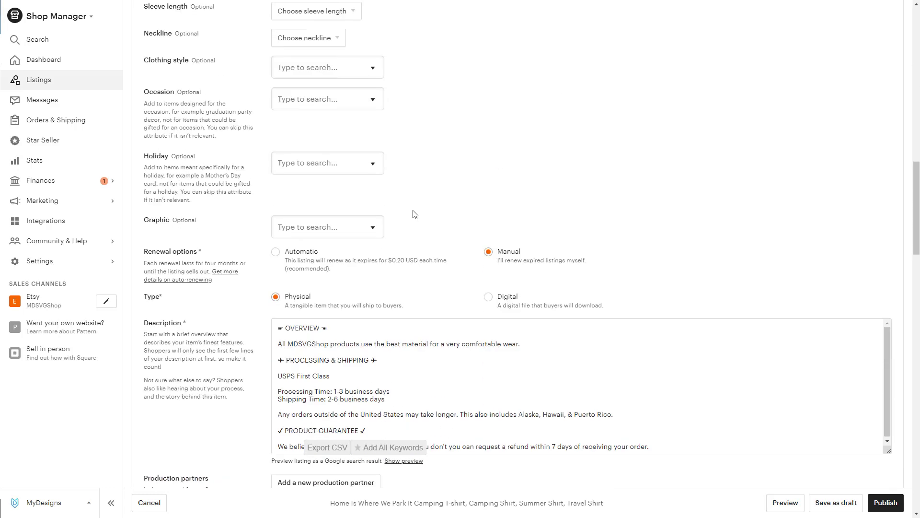
scroll(414, 214, down, 10)
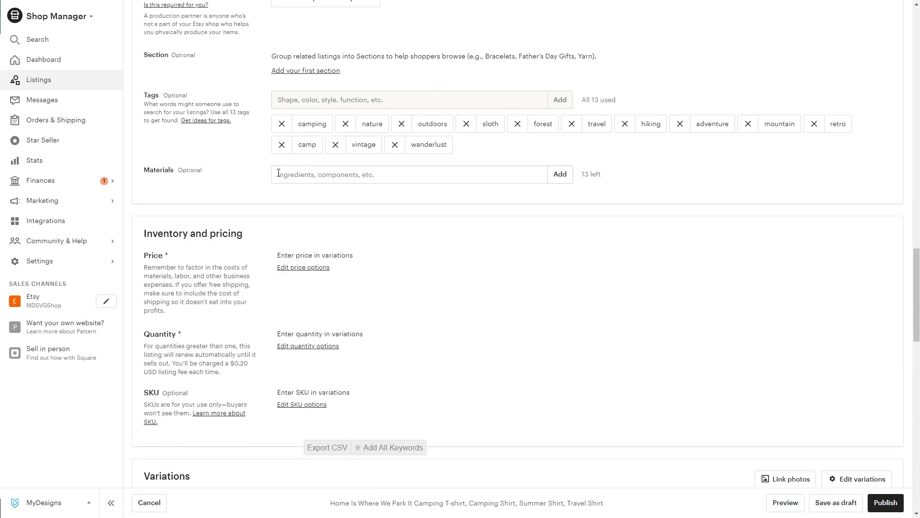
scroll(268, 192, down, 7)
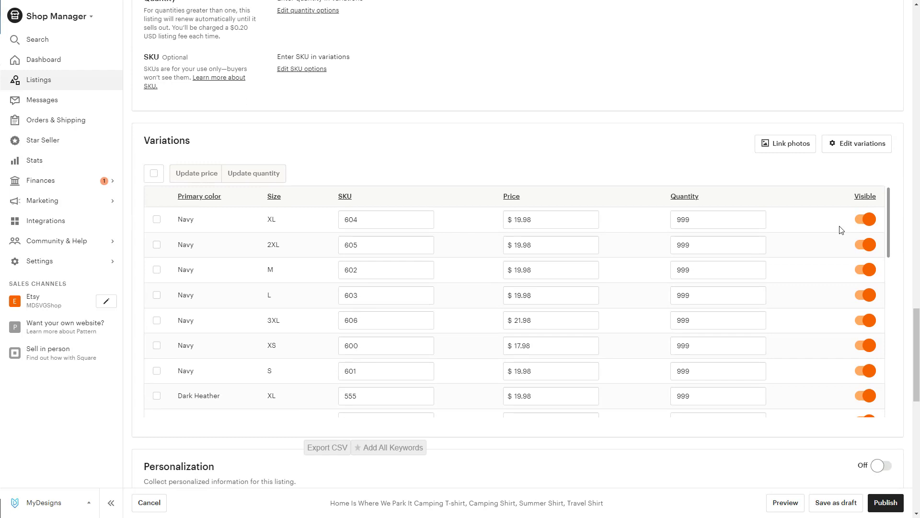
scroll(281, 236, down, 8)
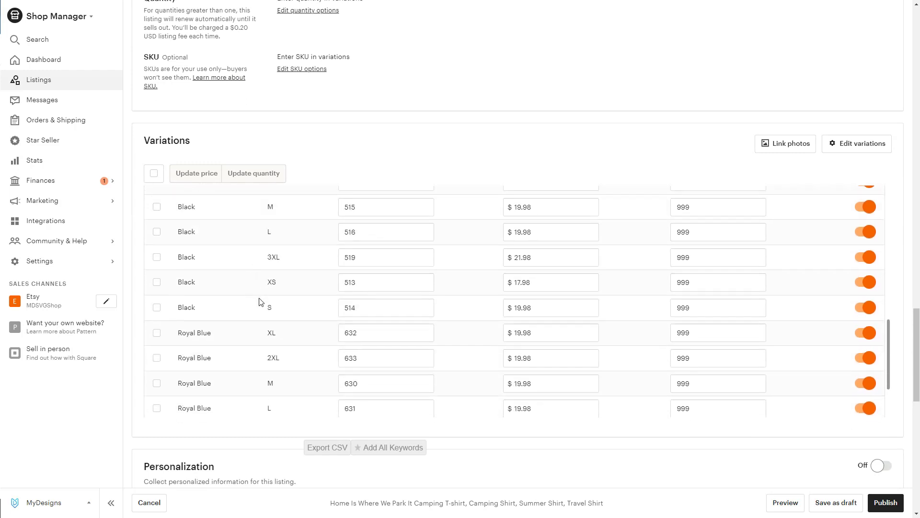
scroll(278, 309, down, 3)
scroll(543, 269, up, 1)
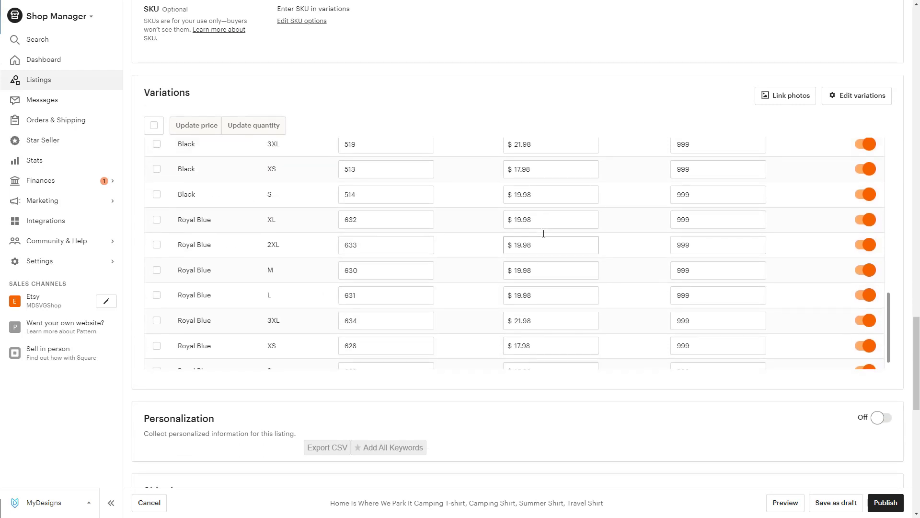
scroll(544, 234, up, 10)
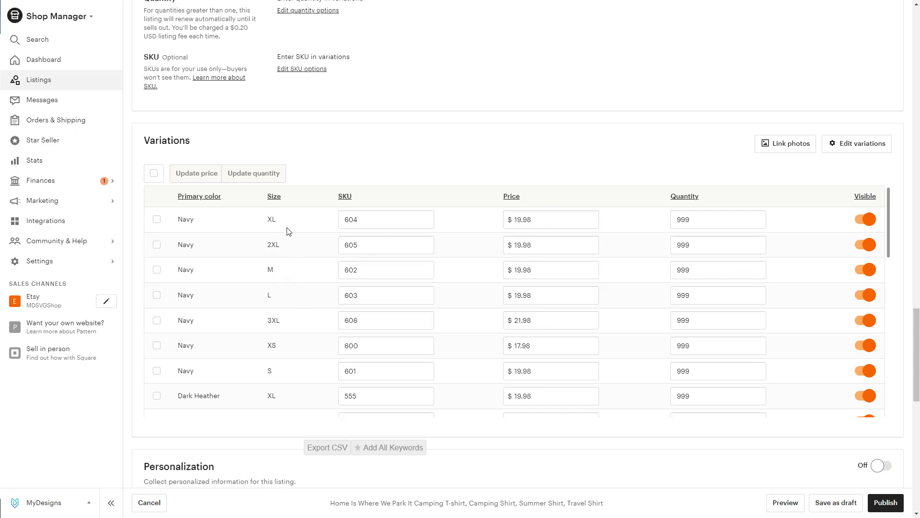
scroll(289, 232, down, 3)
scroll(323, 302, up, 10)
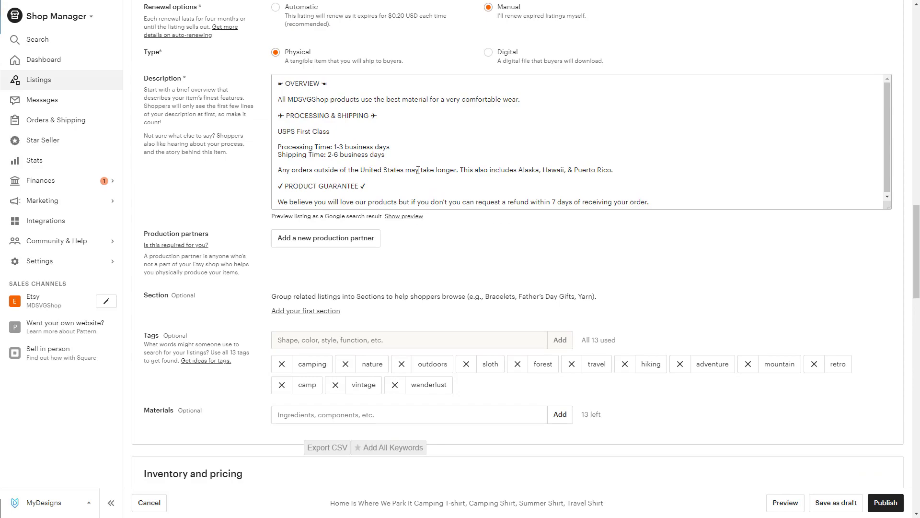
scroll(418, 170, up, 15)
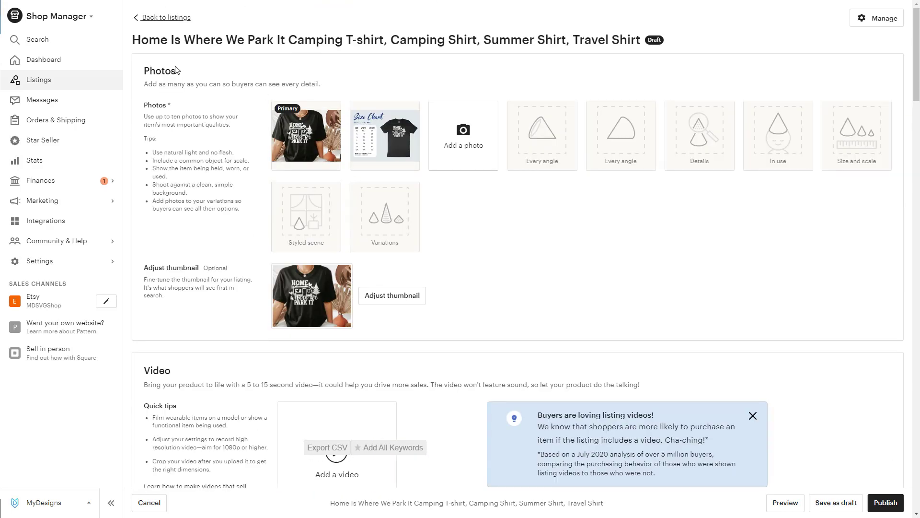
click(168, 17)
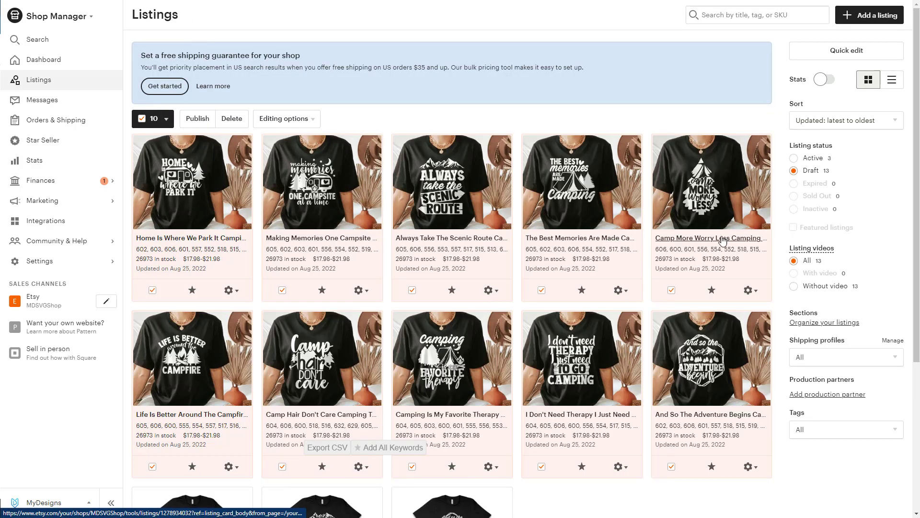
click(198, 120)
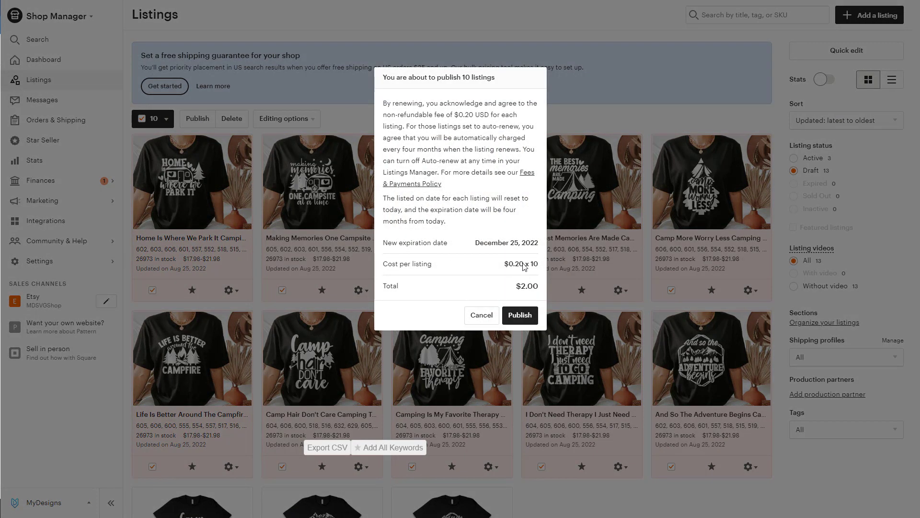
drag(524, 266, 499, 268)
click(534, 273)
drag(539, 287, 513, 288)
click(513, 288)
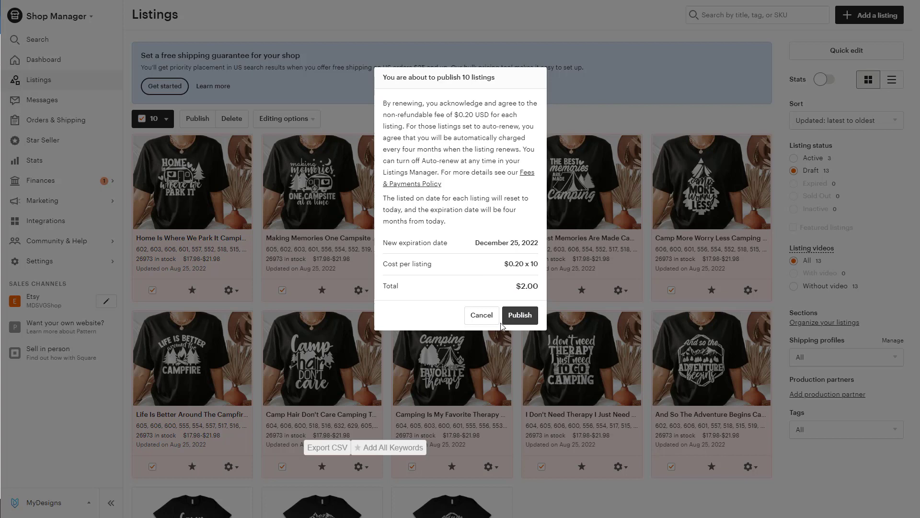
click(482, 317)
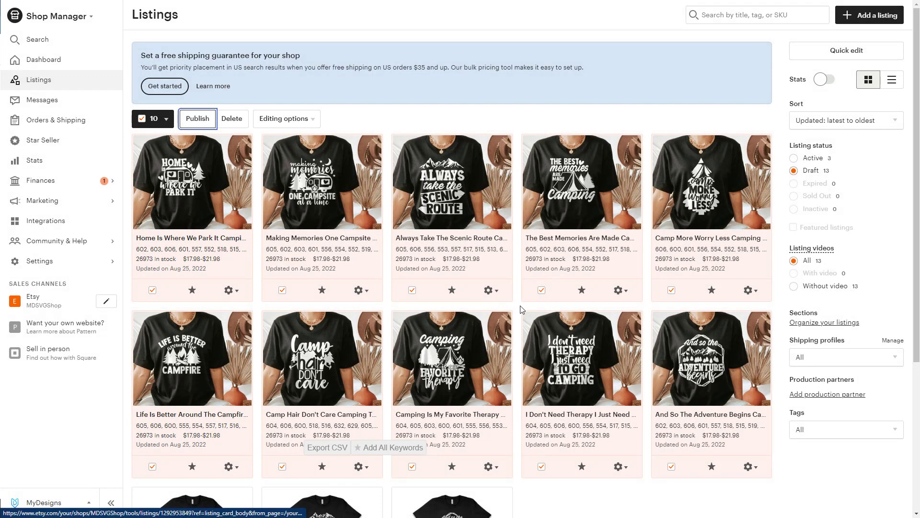